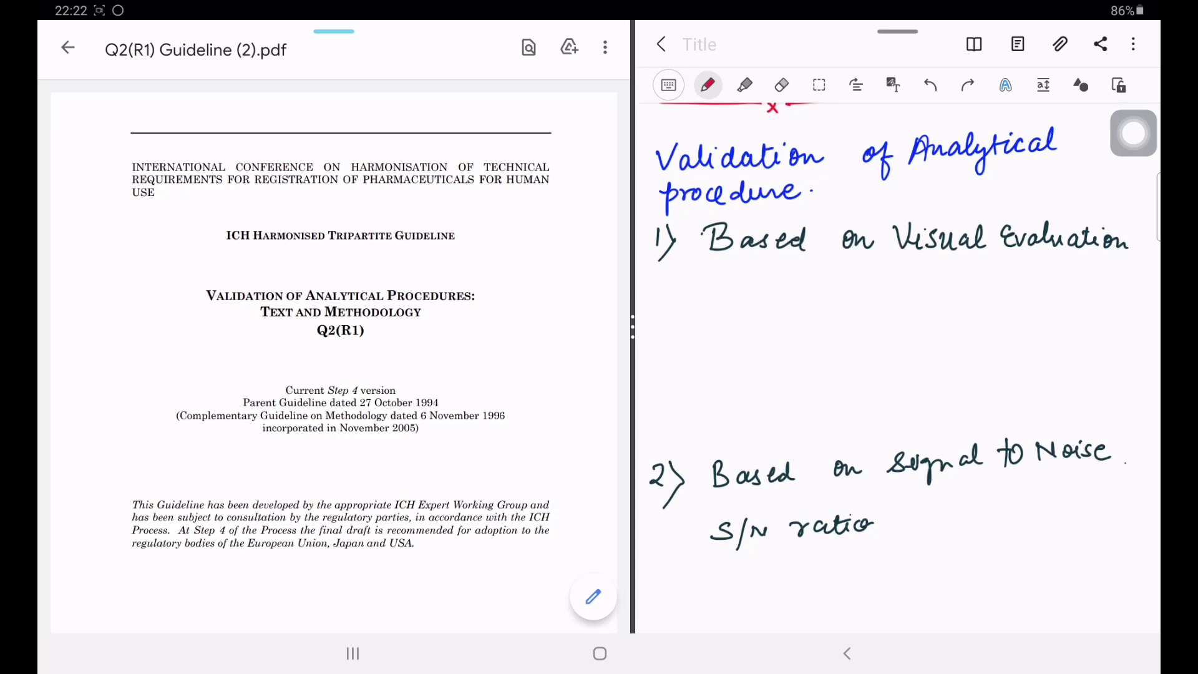
Scroll the guideline PDF to page 15, 6. Detection Limit, and widen the Samsung Notes pane.
scroll(334, 312, down, 2)
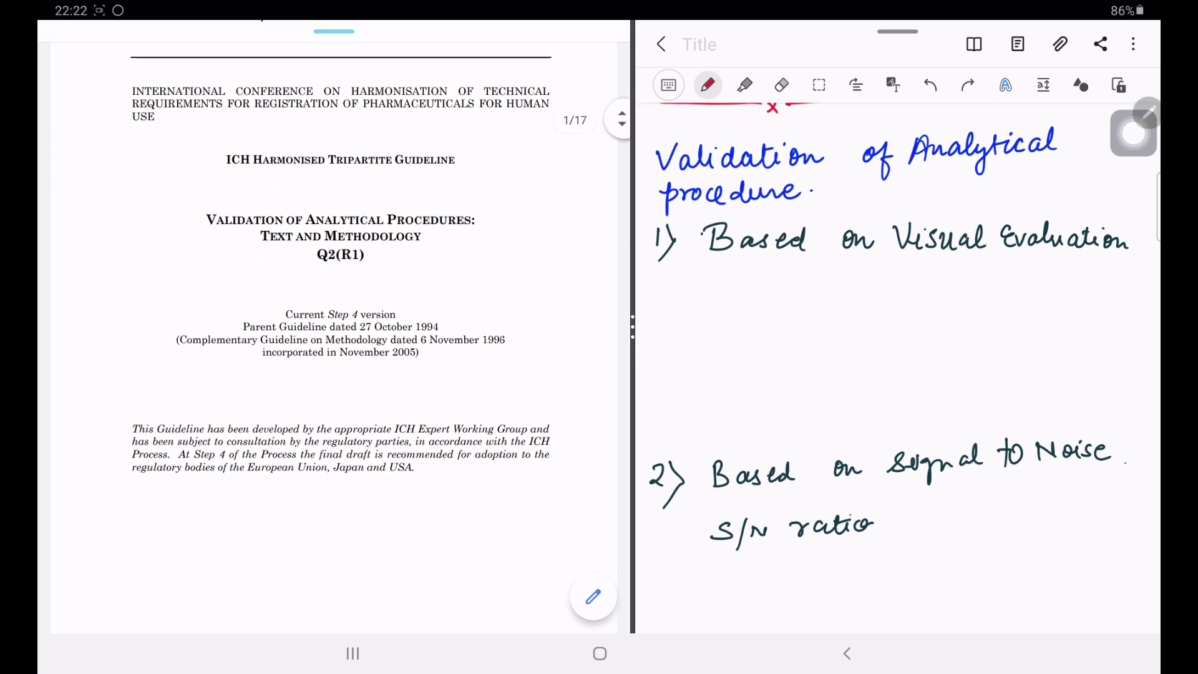
scroll(334, 312, up, 2)
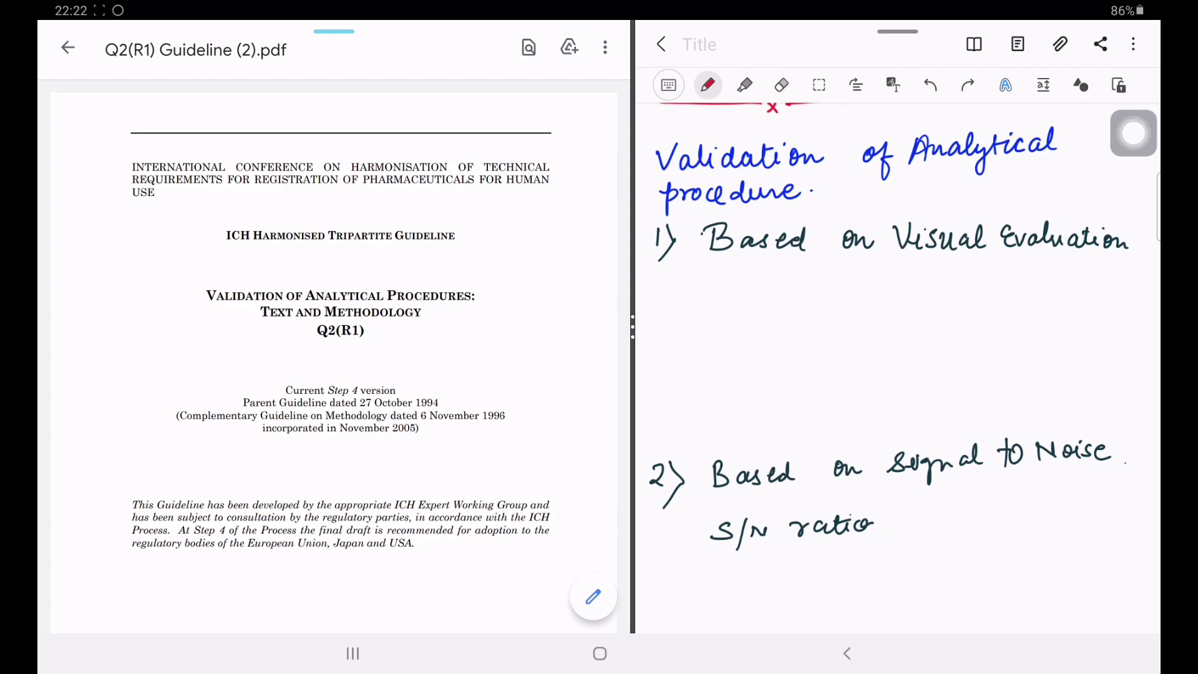
scroll(334, 325, down, 15)
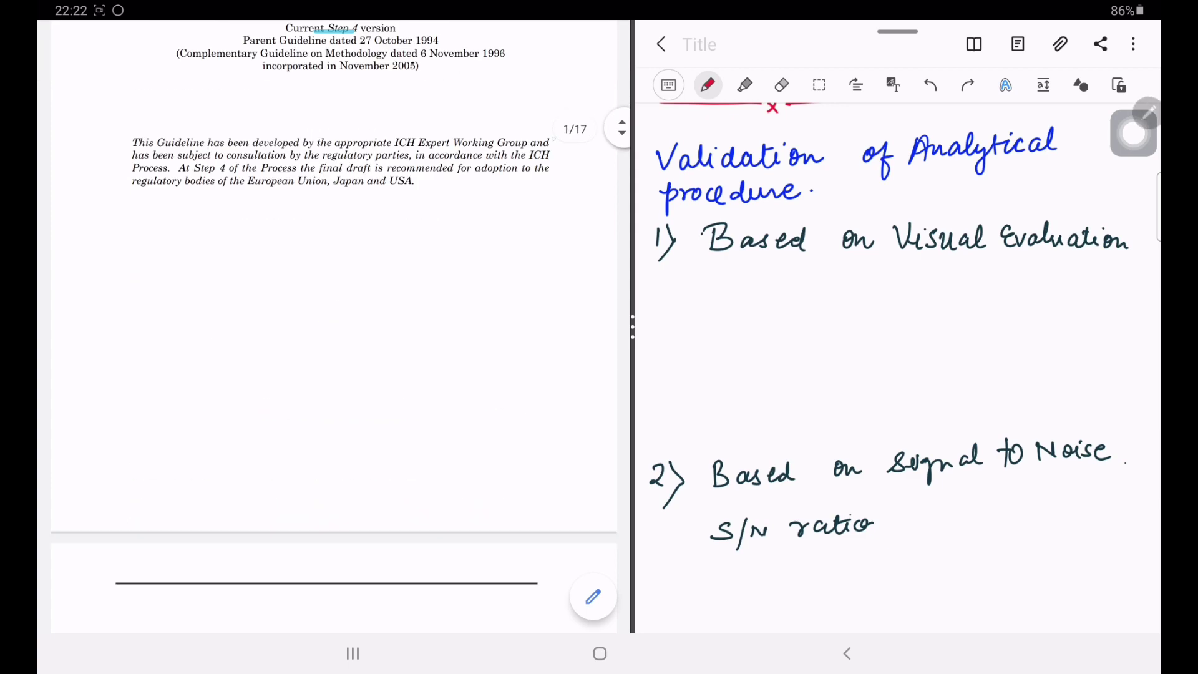
scroll(334, 324, down, 20)
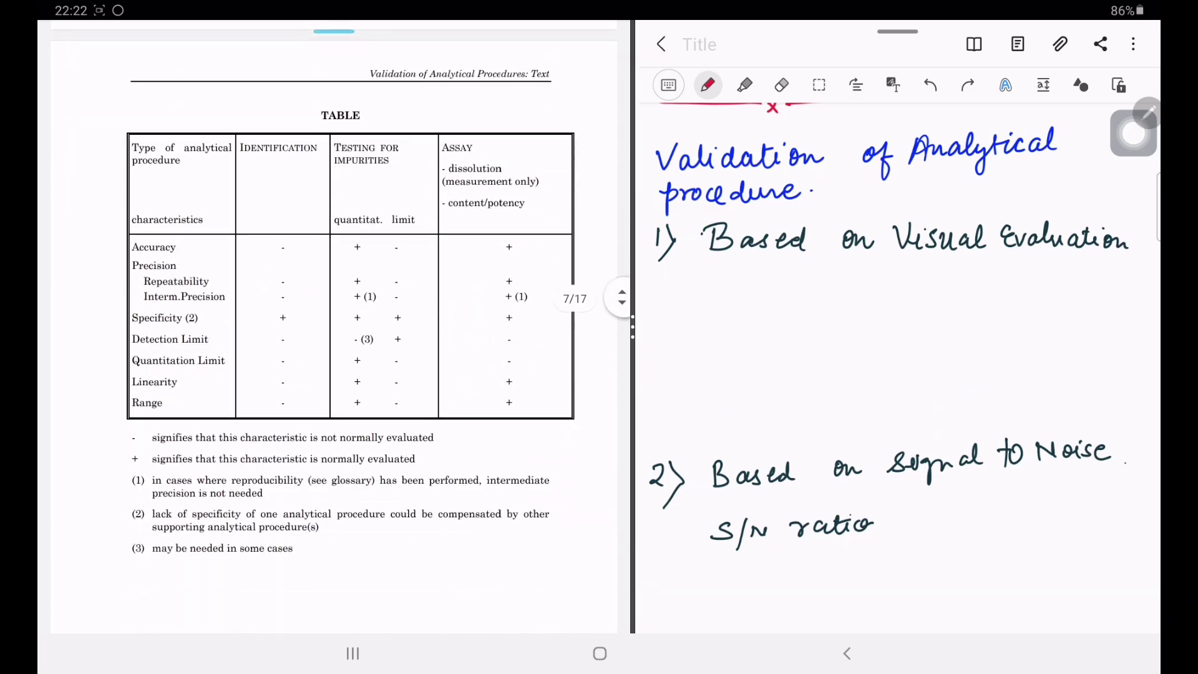
scroll(334, 324, down, 20)
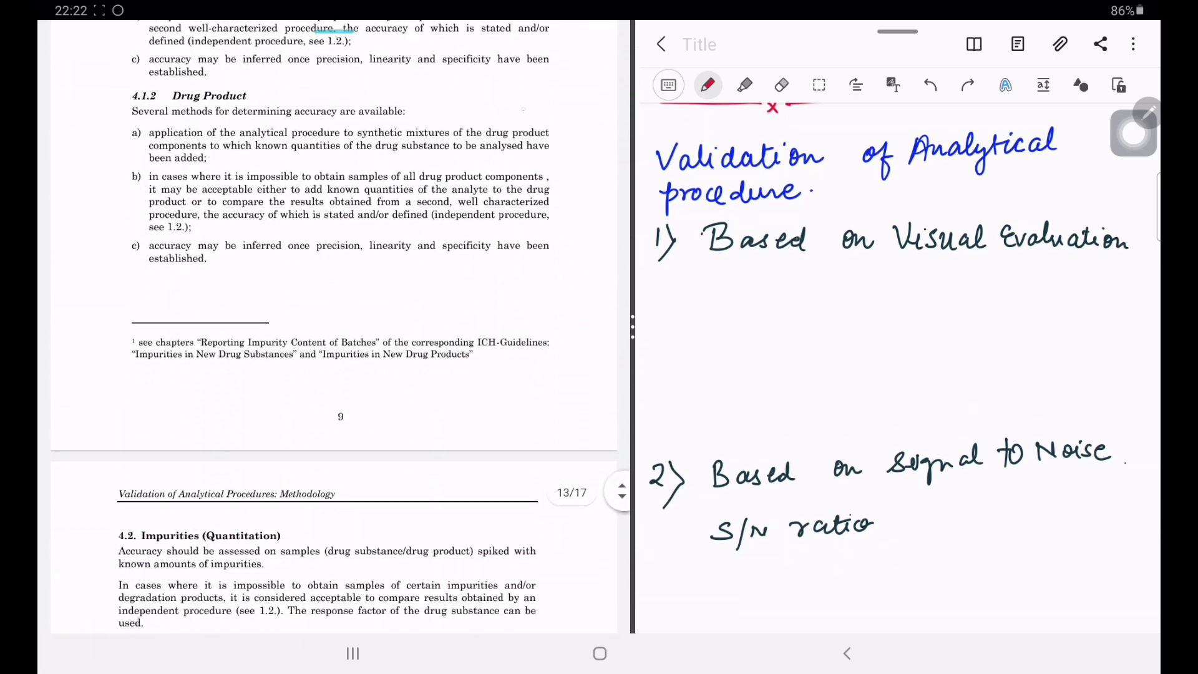
scroll(334, 325, down, 2)
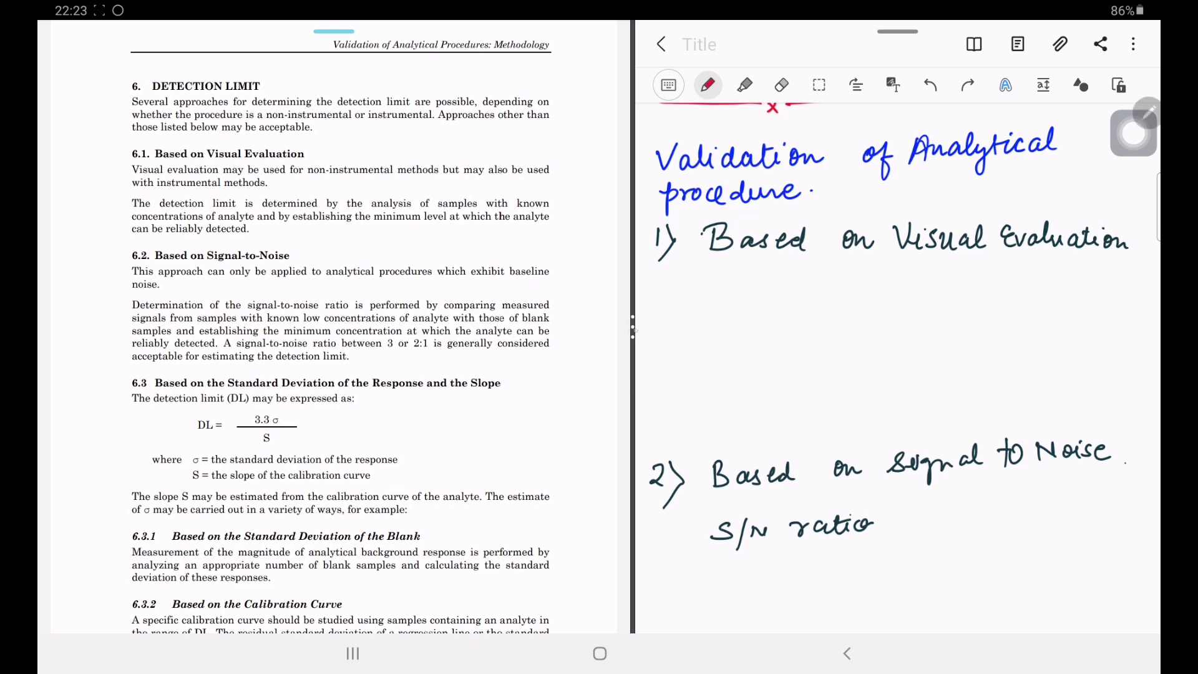
drag(632, 328, 530, 328)
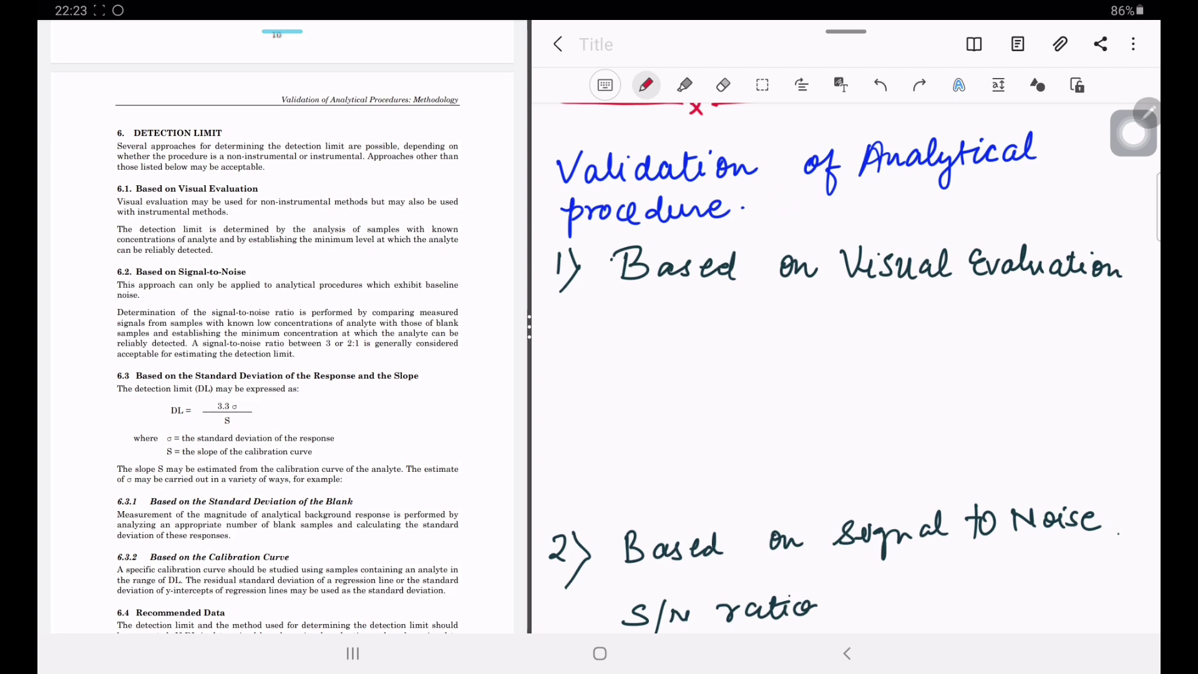
Underline 'Based on Visual Evaluation' in red.
scroll(846, 374, up, 3)
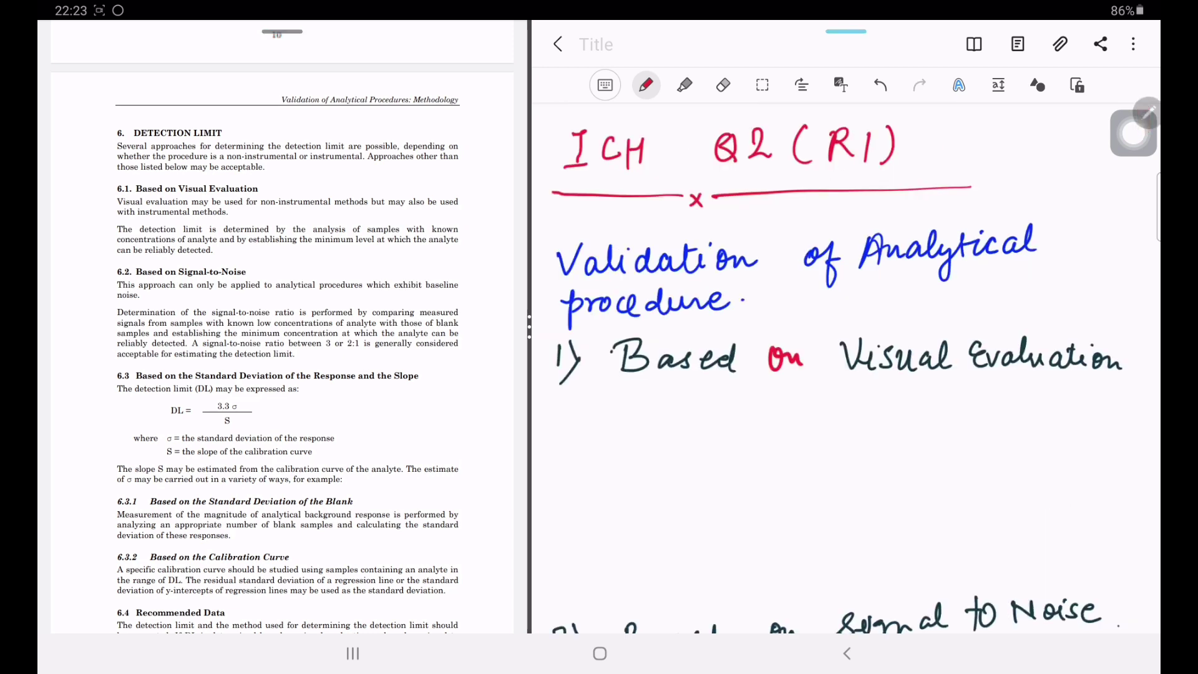
scroll(845, 375, down, 5)
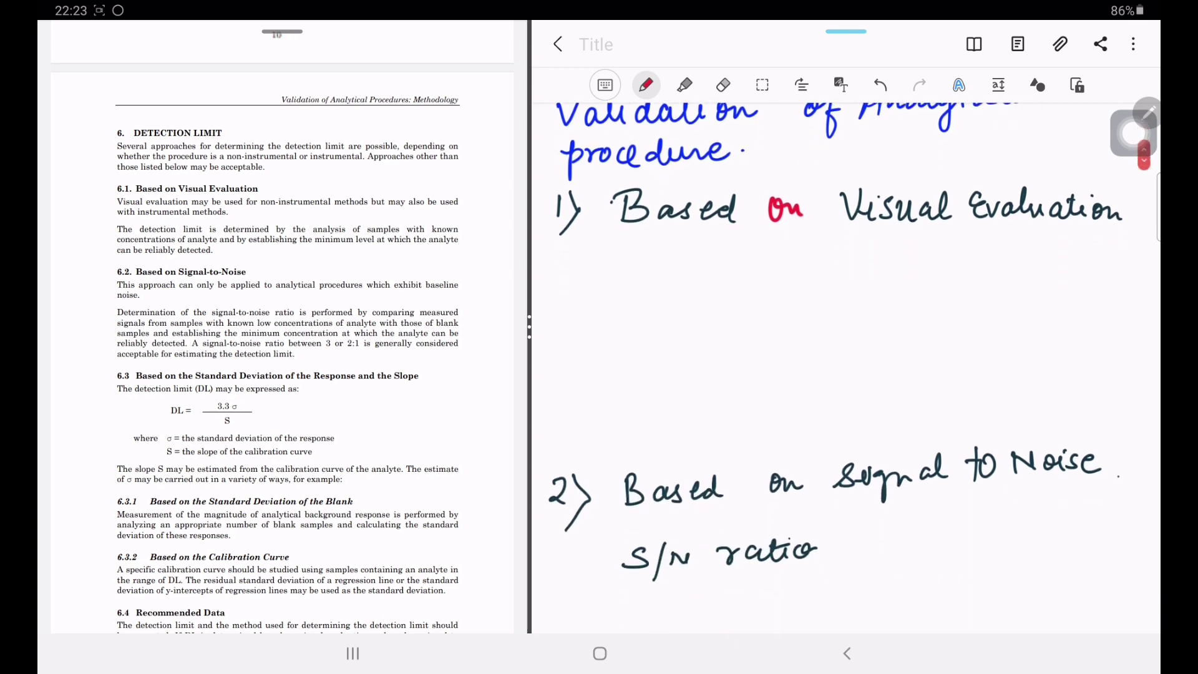
drag(617, 213, 1101, 200)
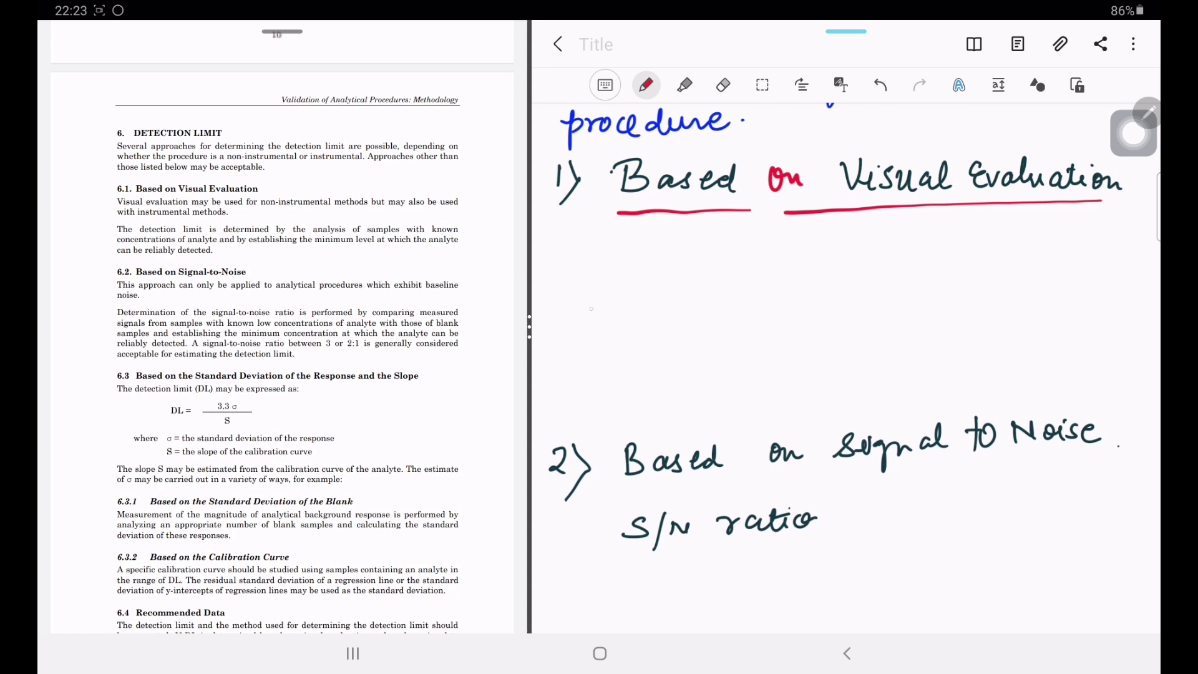
Sketch a red baseline with a peak and a noisy trace beside it.
drag(587, 315, 787, 315)
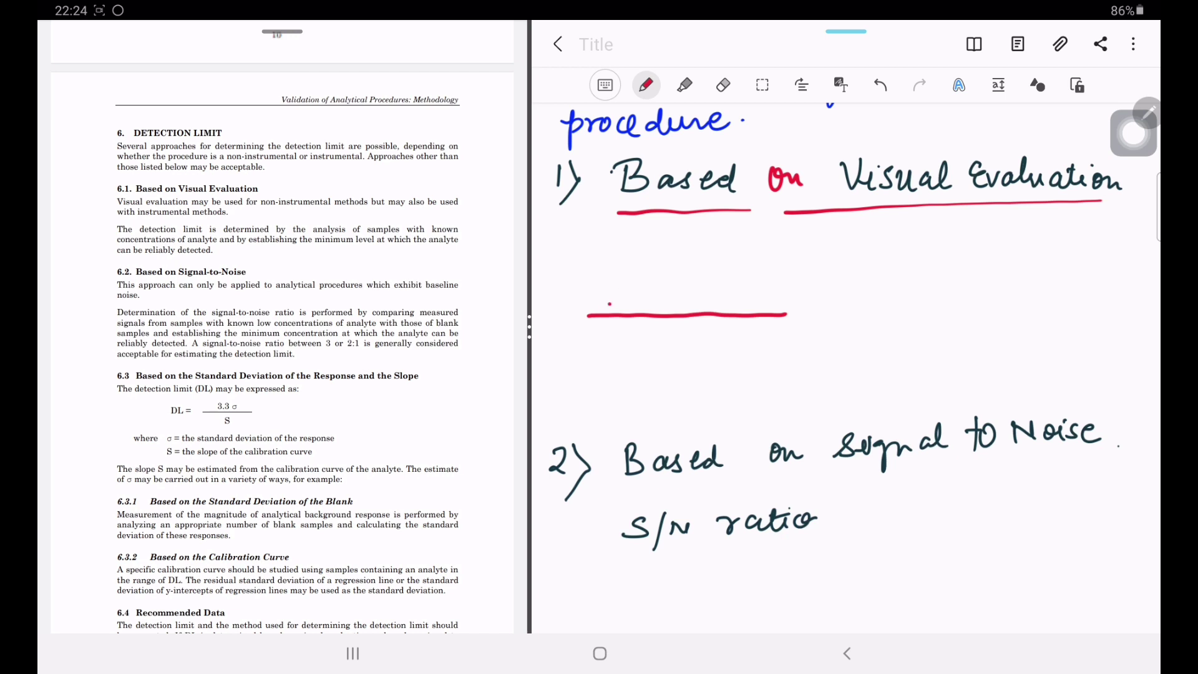
mouse_move(610, 304)
mouse_down()
mouse_move(643, 289)
mouse_move(678, 314)
mouse_move(598, 313)
mouse_up()
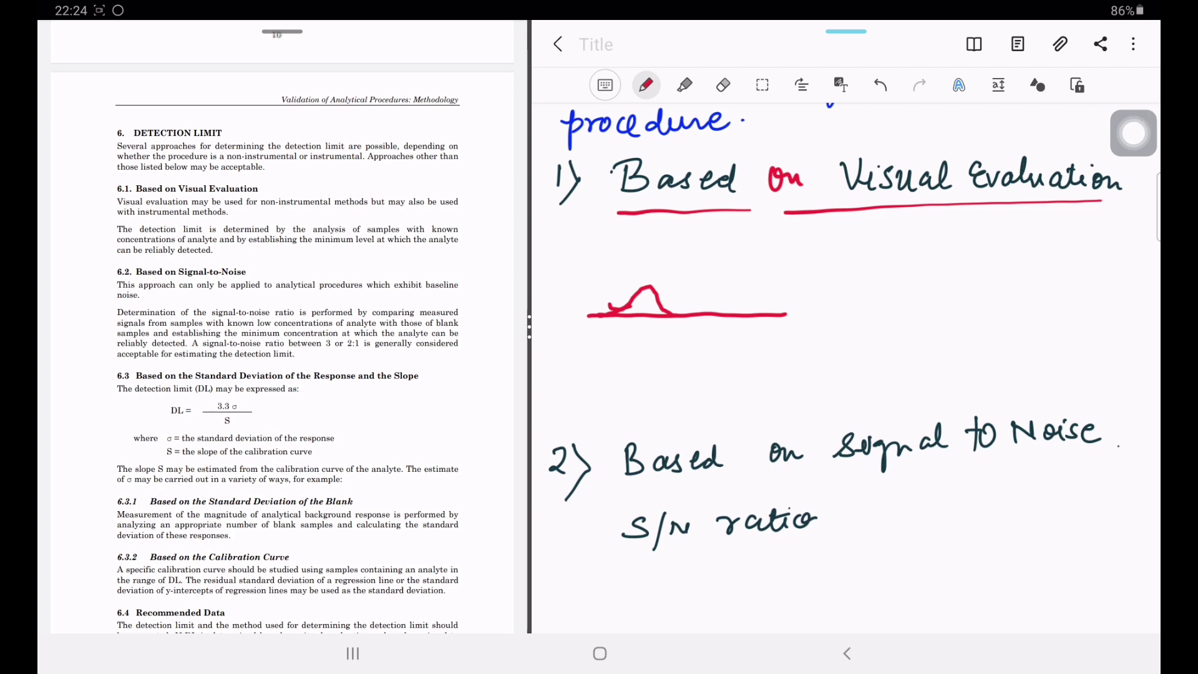
mouse_move(745, 305)
mouse_down()
mouse_move(906, 289)
mouse_move(916, 300)
mouse_up()
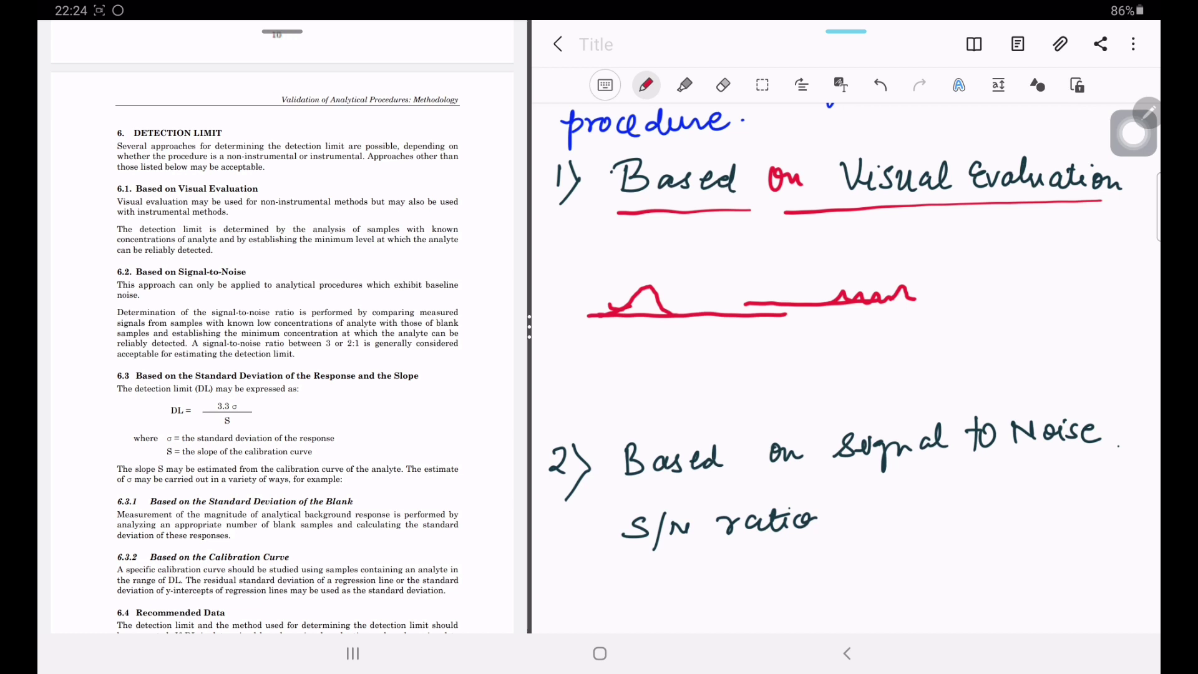
Under 'S/N ratio', sketch a small peak on a baseline and write 'S|N > 3 LOD' in red.
scroll(846, 374, down, 5)
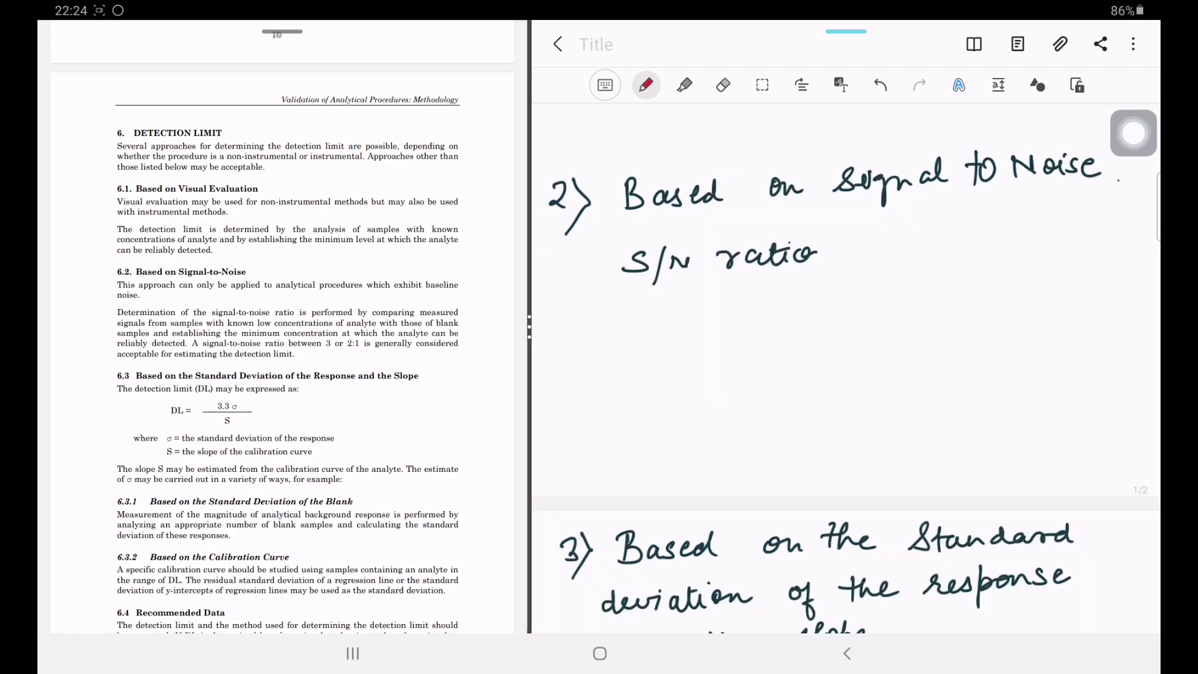
drag(564, 375, 689, 376)
drag(594, 373, 640, 373)
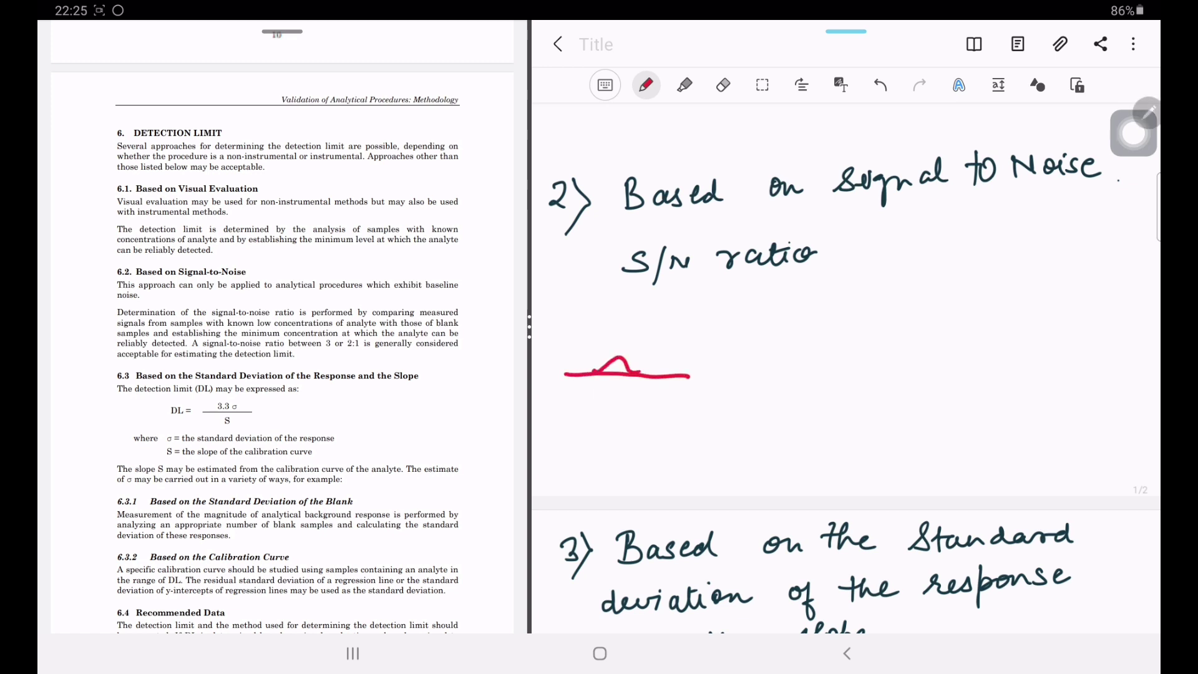
drag(766, 300, 746, 322)
mouse_move(780, 293)
mouse_down()
mouse_move(779, 340)
mouse_move(817, 296)
mouse_move(862, 324)
mouse_up()
drag(904, 282, 912, 308)
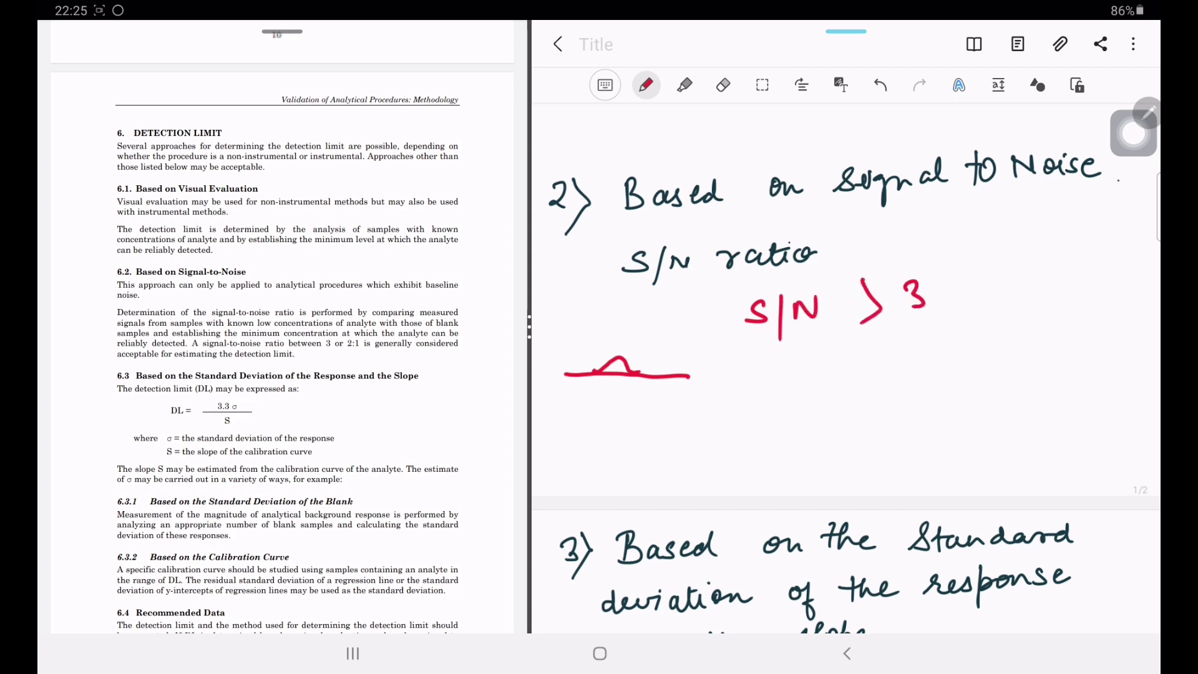
mouse_move(997, 274)
mouse_down()
mouse_move(1011, 296)
mouse_move(1036, 272)
mouse_up()
drag(1057, 268, 1059, 289)
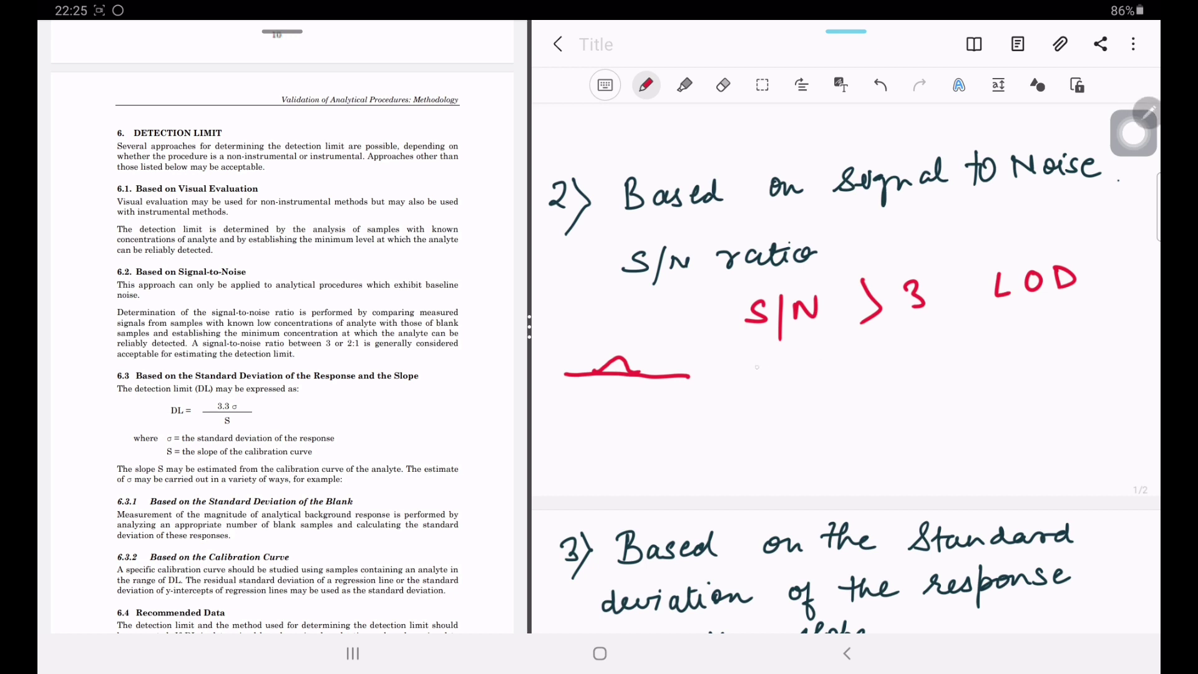
Write 'S|N > 10 LOQ' in red and start a second baseline for a taller peak.
drag(776, 365, 754, 392)
drag(795, 363, 798, 417)
mouse_move(809, 395)
mouse_down()
mouse_move(830, 373)
mouse_move(862, 373)
mouse_move(845, 413)
mouse_up()
drag(901, 350, 901, 383)
mouse_move(921, 351)
mouse_down()
mouse_move(913, 361)
mouse_move(922, 351)
mouse_up()
drag(1002, 337, 1013, 365)
mouse_move(1037, 337)
mouse_down()
mouse_move(1032, 362)
mouse_move(1043, 349)
mouse_up()
mouse_move(1074, 337)
mouse_down()
mouse_move(1060, 352)
mouse_move(1084, 358)
mouse_up()
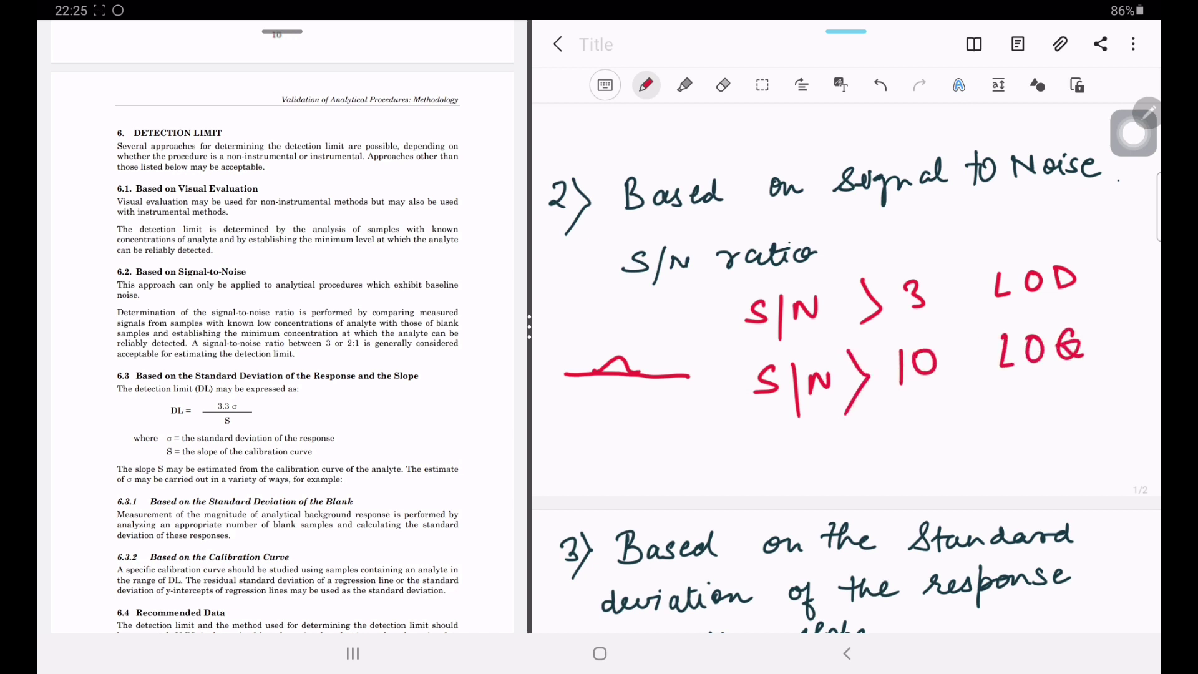
mouse_move(593, 442)
mouse_down()
mouse_move(686, 433)
mouse_move(633, 393)
mouse_move(653, 433)
mouse_move(621, 437)
mouse_up()
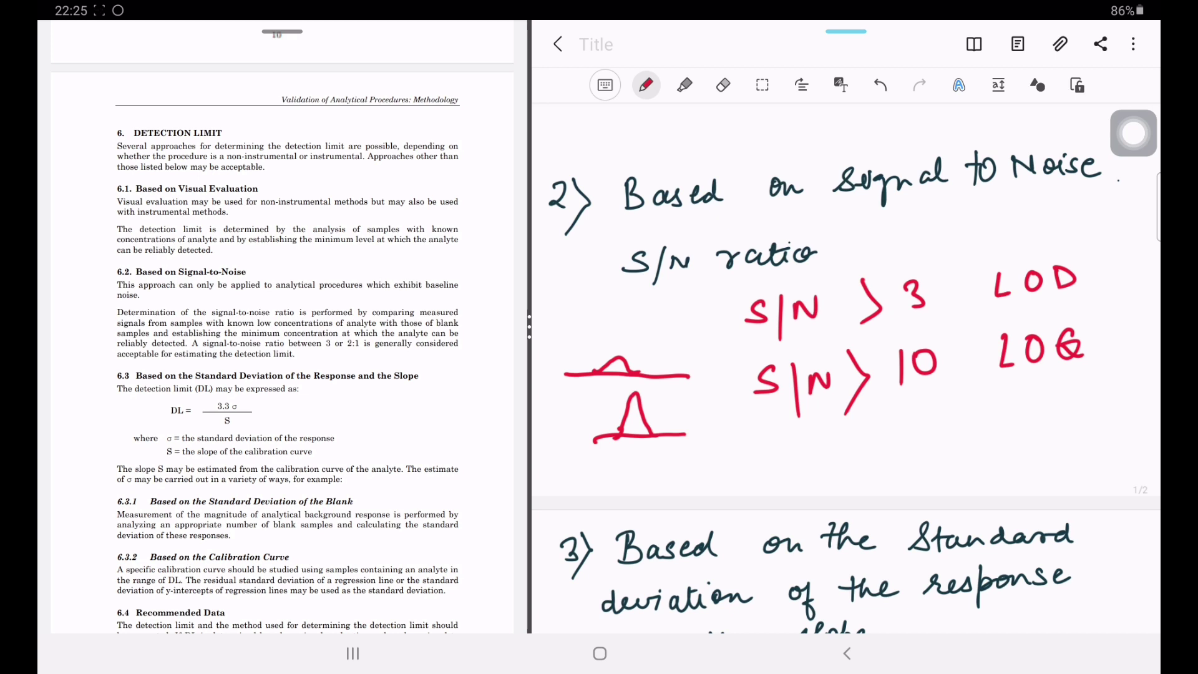
drag(919, 429, 920, 469)
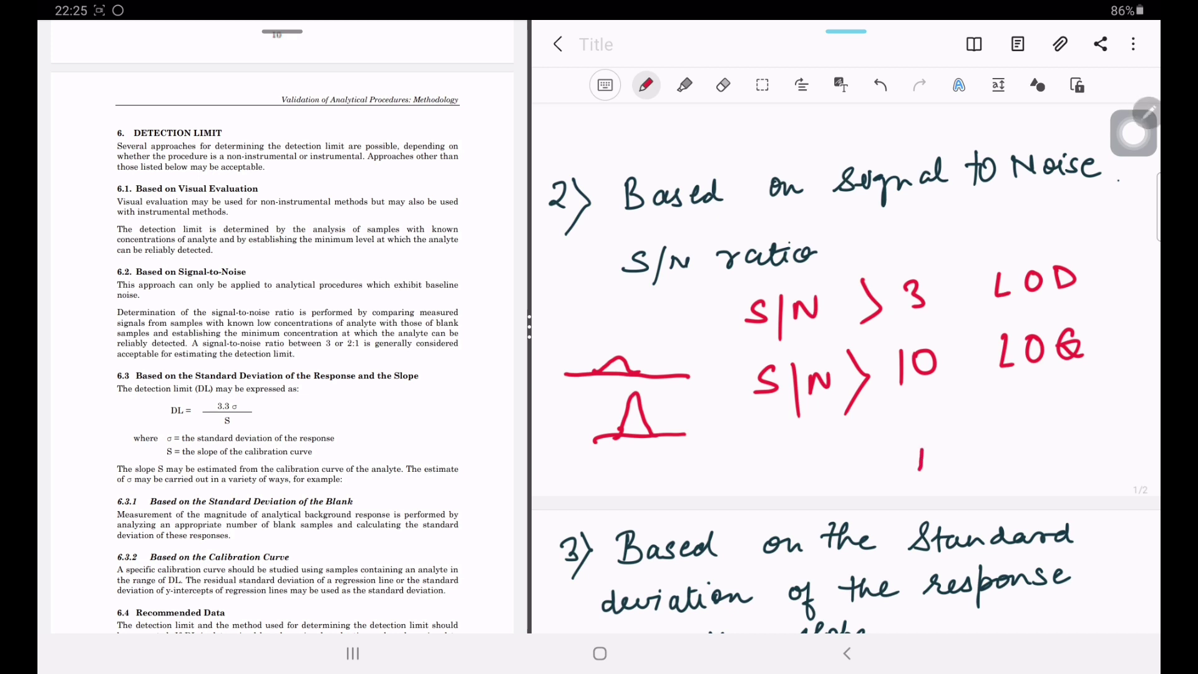
Tick 'slope.' with a red checkmark, draw an arrow under the Excel note, and highlight heading 6.3.
scroll(846, 368, down, 5)
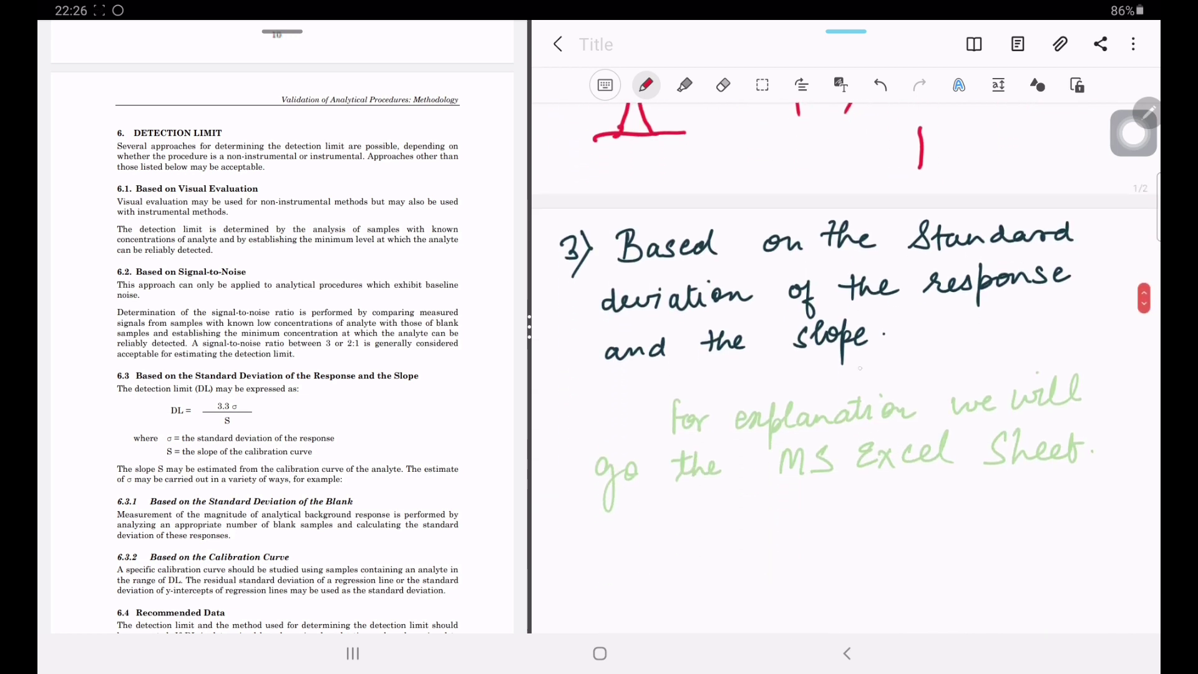
drag(896, 348, 949, 329)
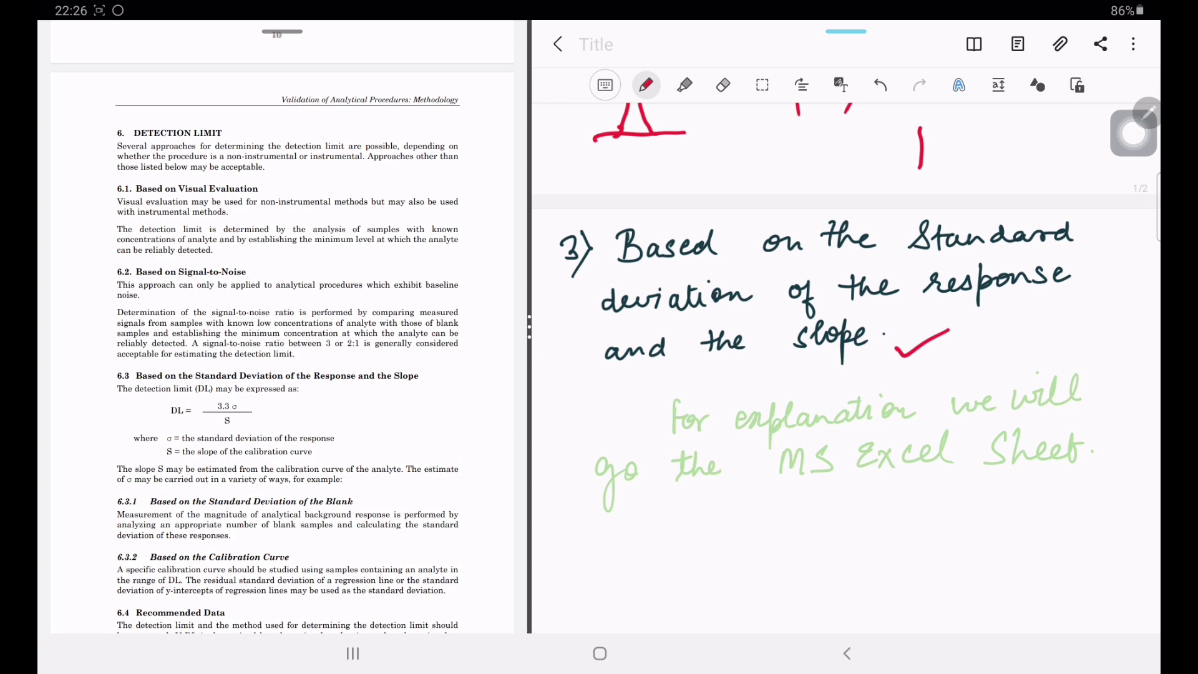
mouse_move(908, 502)
mouse_down()
mouse_move(848, 531)
mouse_move(870, 560)
mouse_up()
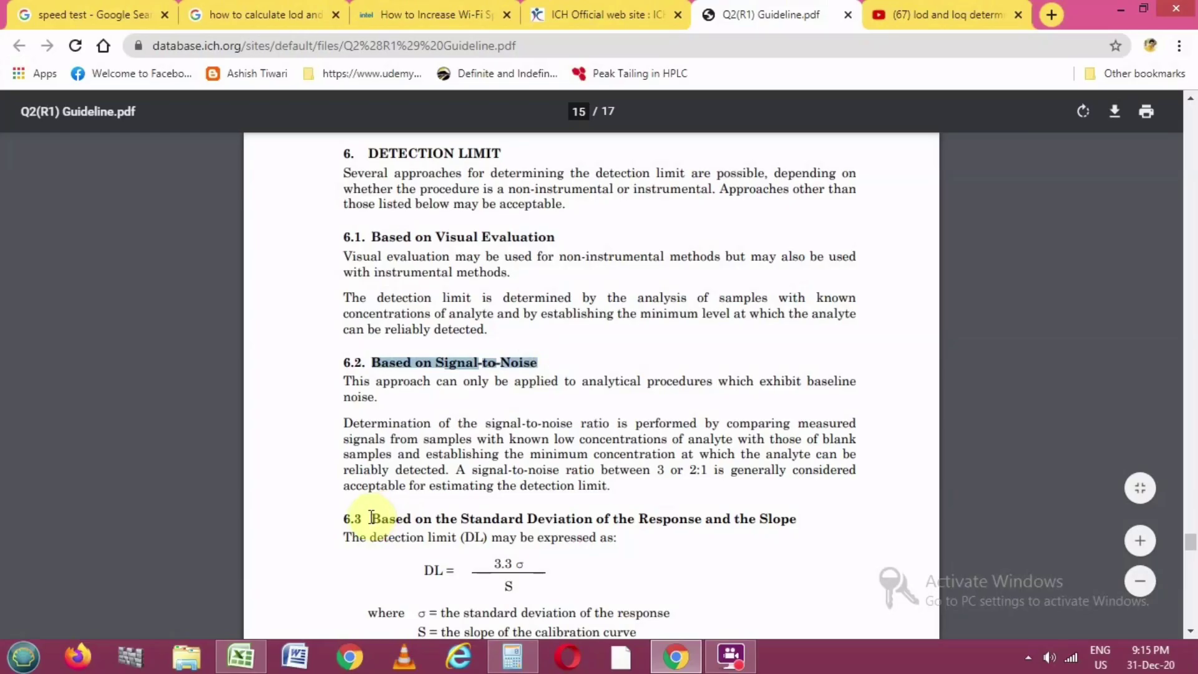
drag(372, 518, 810, 524)
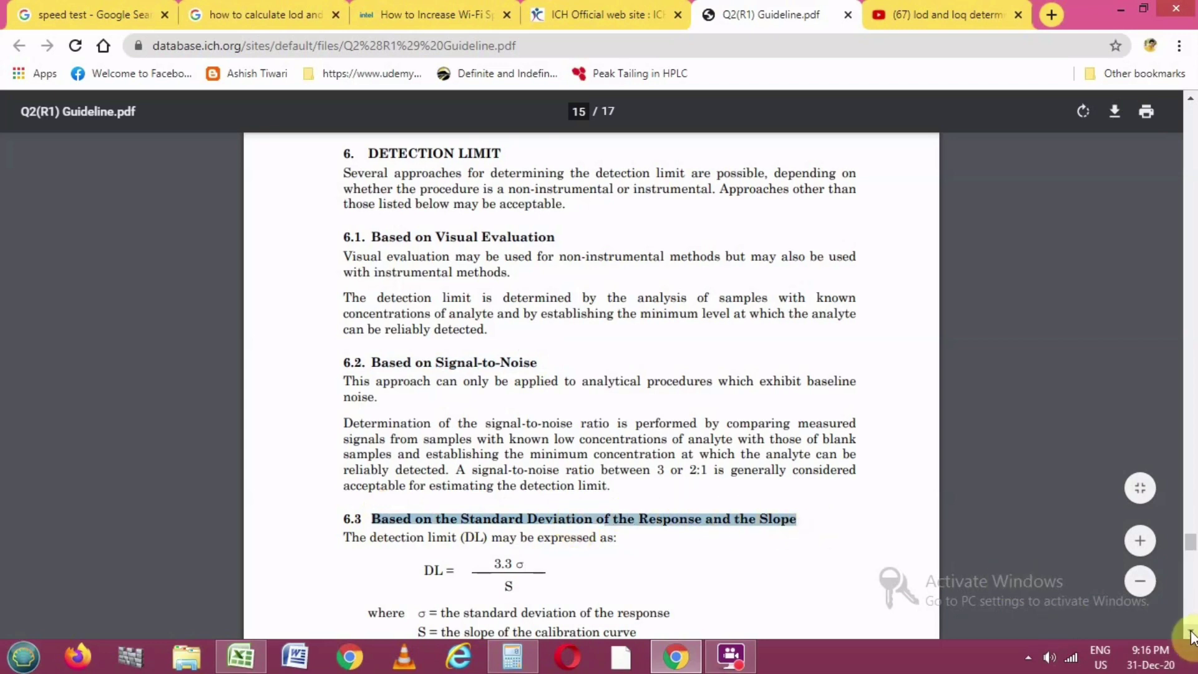
Scroll the guideline through sections 6.3.1–6.4, then switch to the LOD workbook in Excel.
scroll(1192, 630, down, 3)
scroll(1191, 636, down, 2)
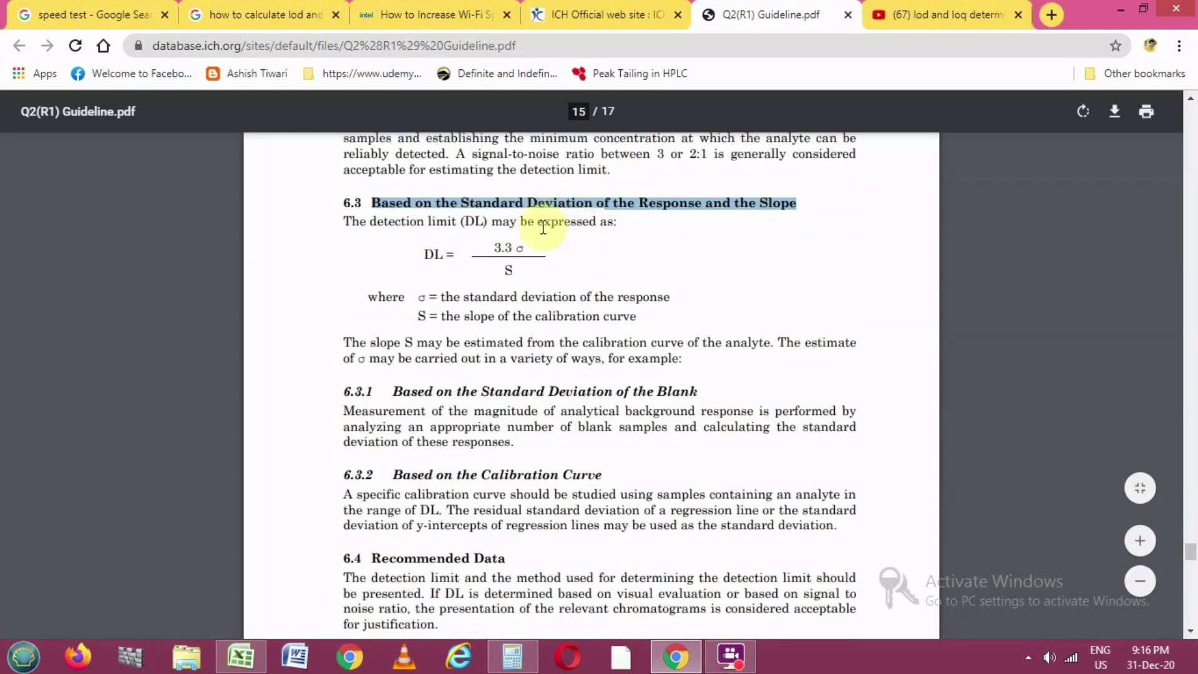
click(240, 657)
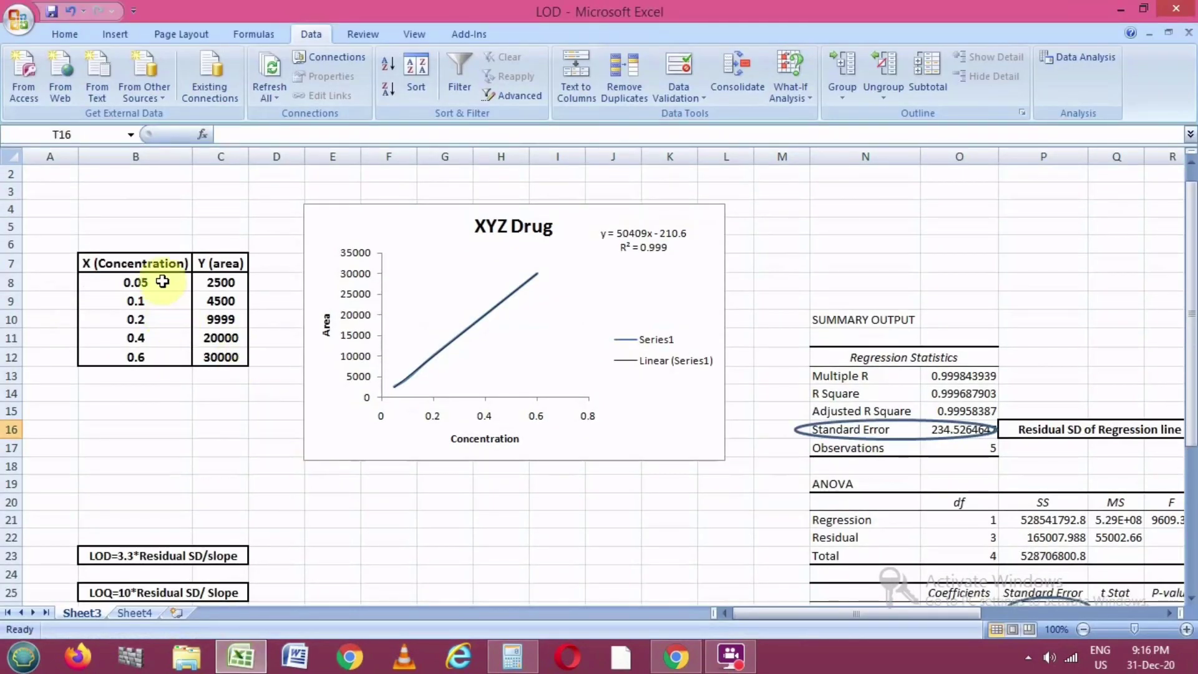
On Sheet3, select the concentration and area data in B8:C12, then the XYZ Drug chart.
drag(160, 280, 161, 356)
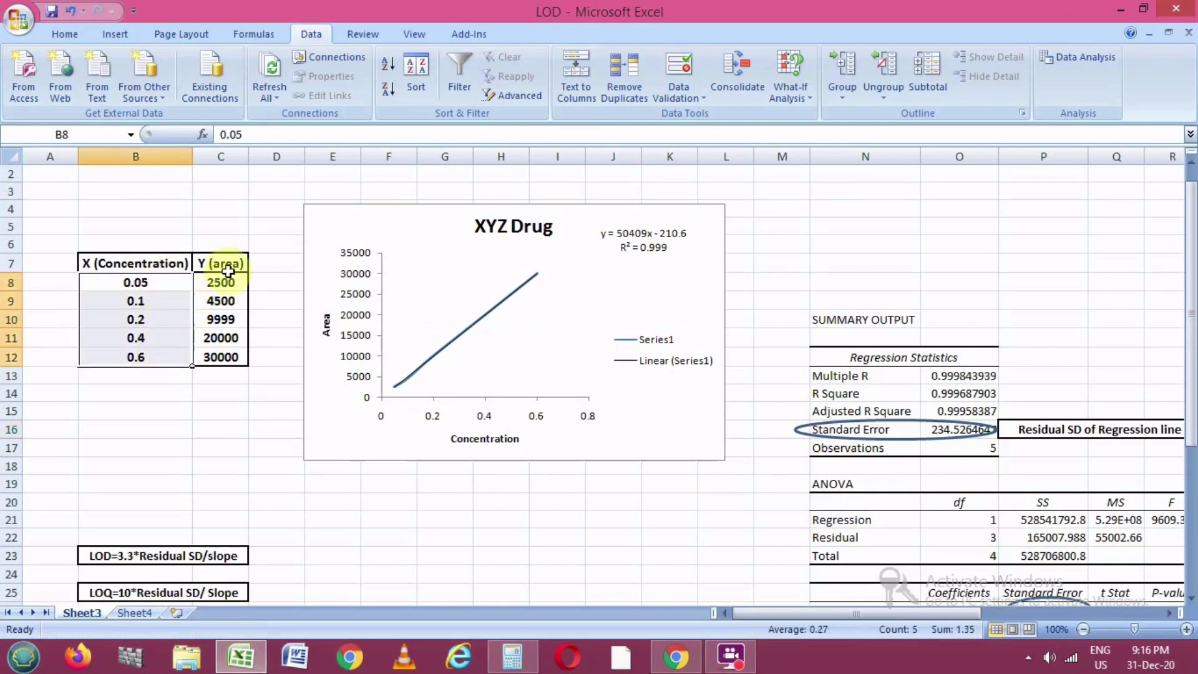
drag(221, 262, 221, 351)
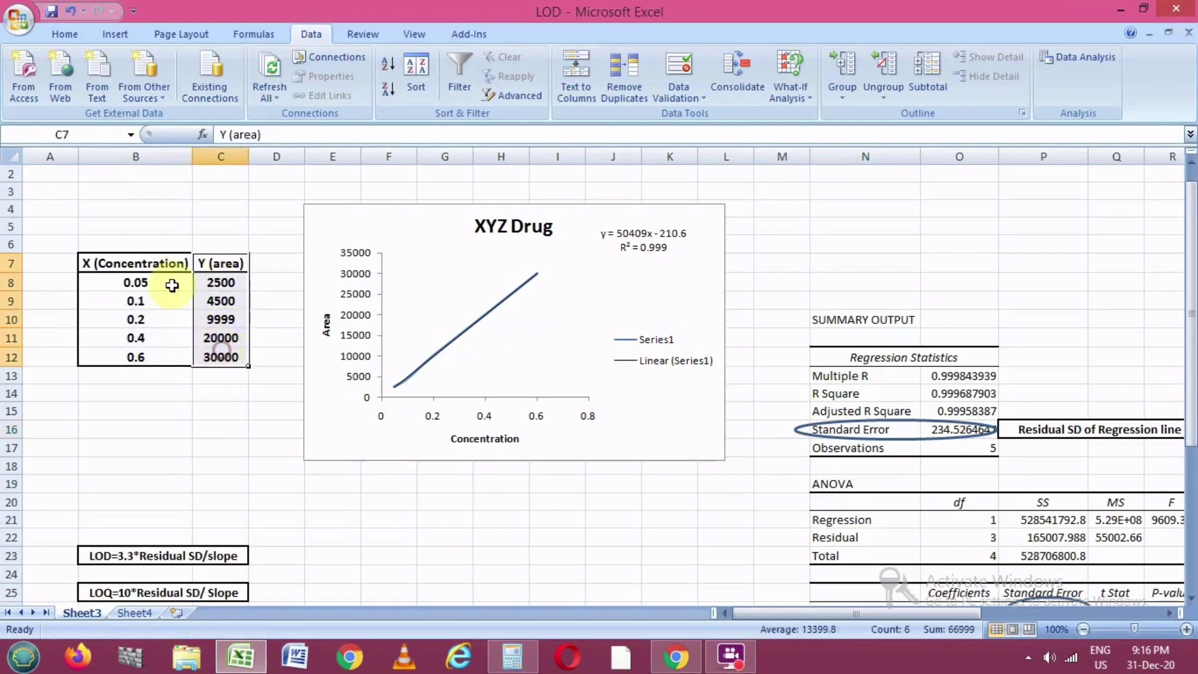
click(156, 264)
drag(152, 277, 149, 357)
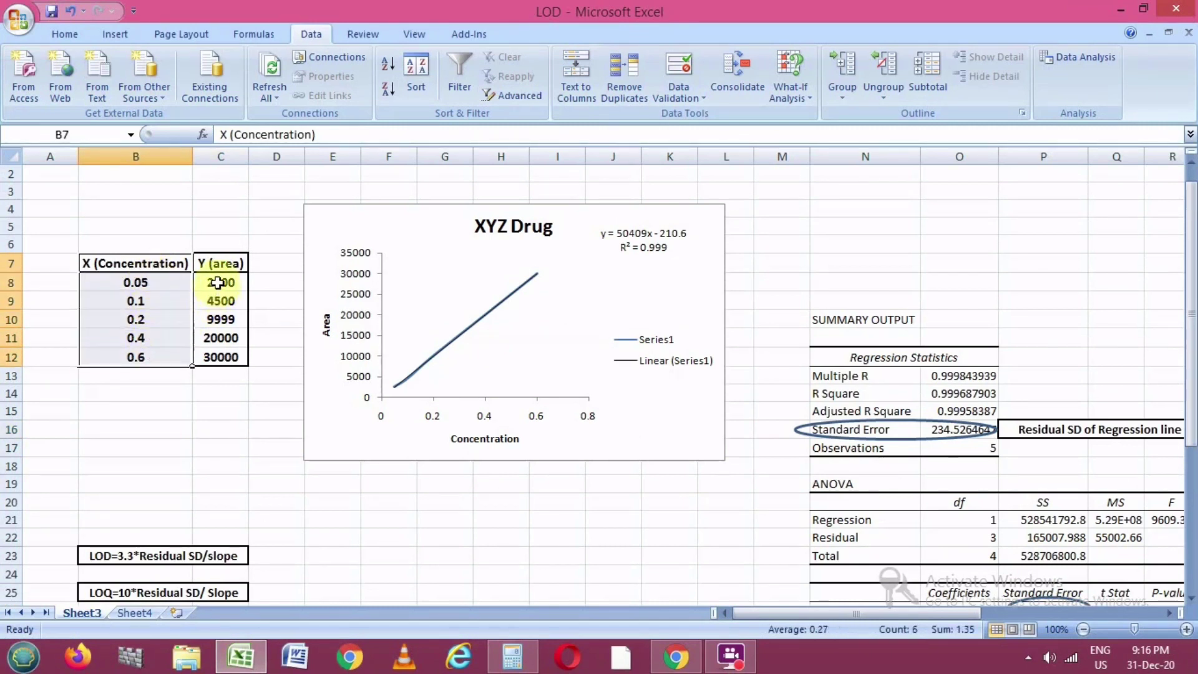
drag(220, 282, 220, 351)
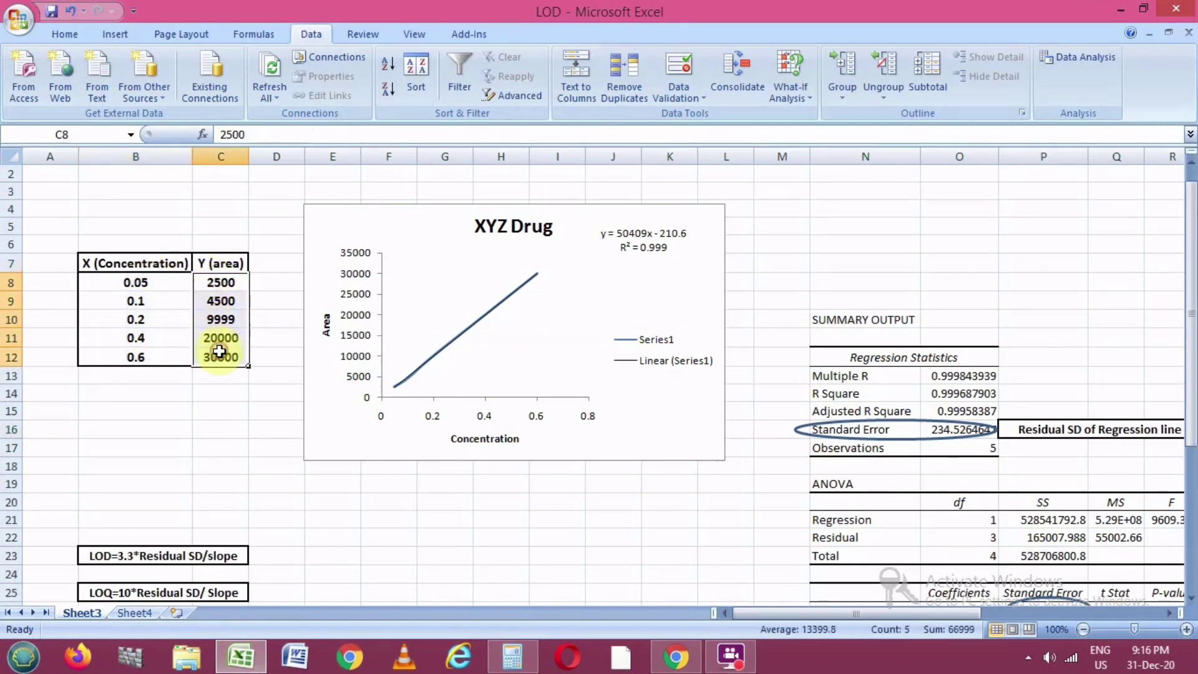
click(152, 280)
drag(117, 282, 221, 359)
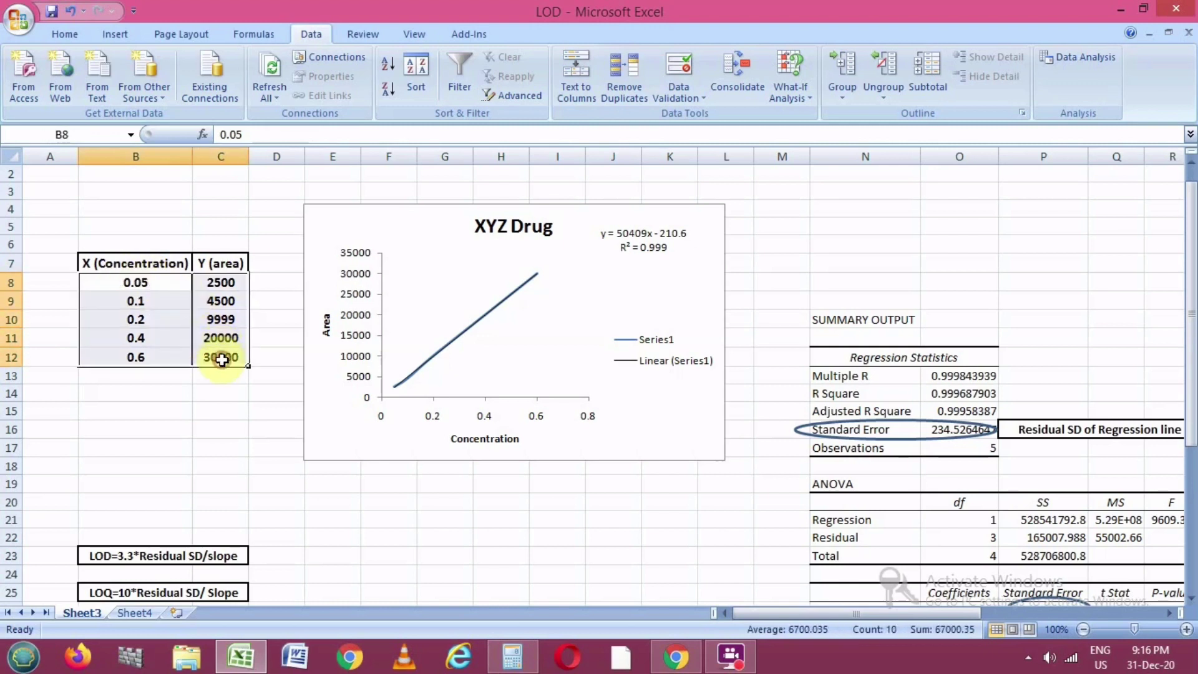
click(380, 457)
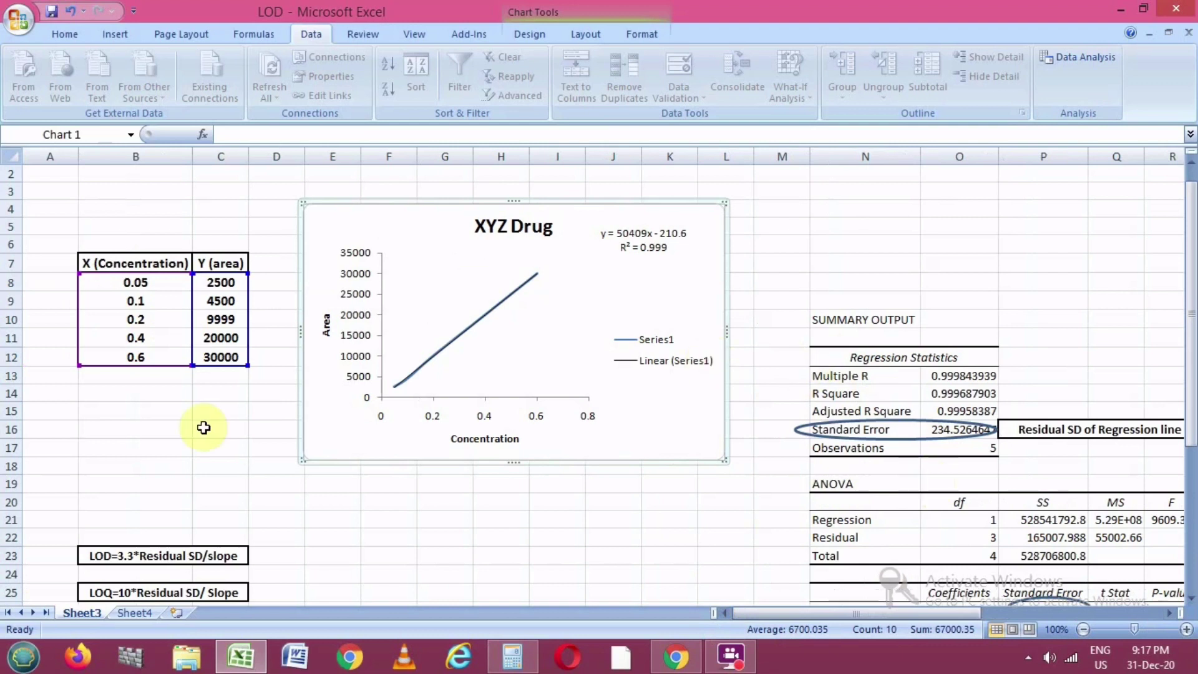
On Sheet4, start a Regression analysis with the area values D8:D12 as the Y range.
click(134, 613)
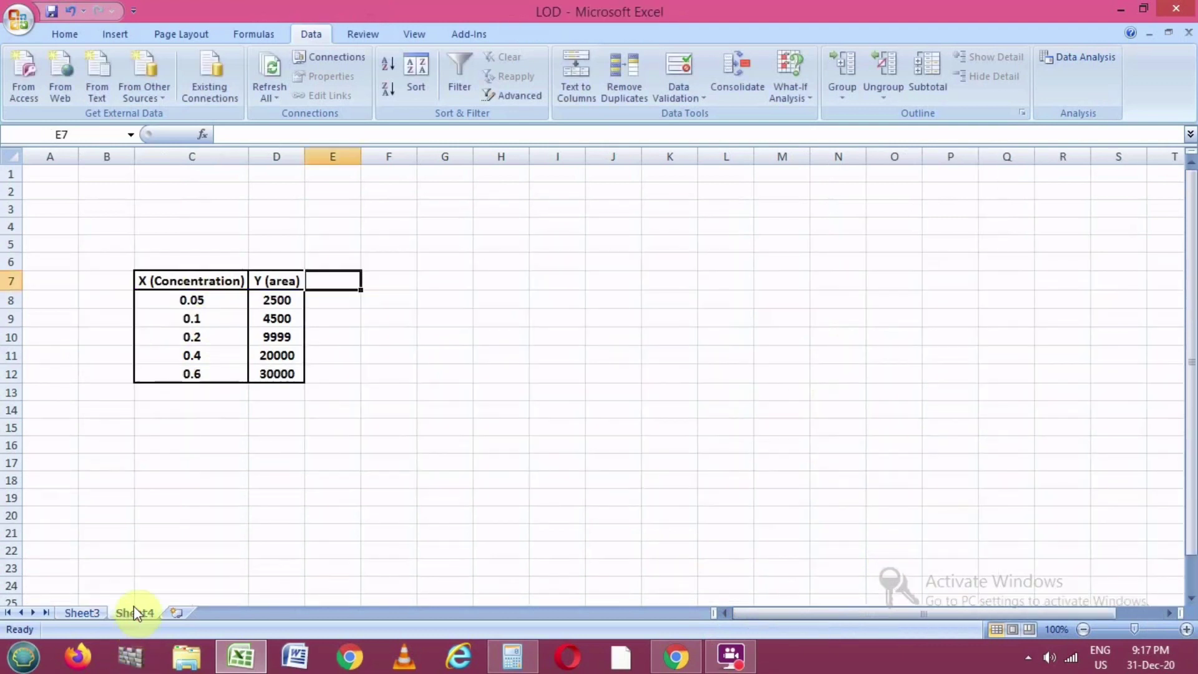
drag(181, 280, 261, 376)
click(230, 370)
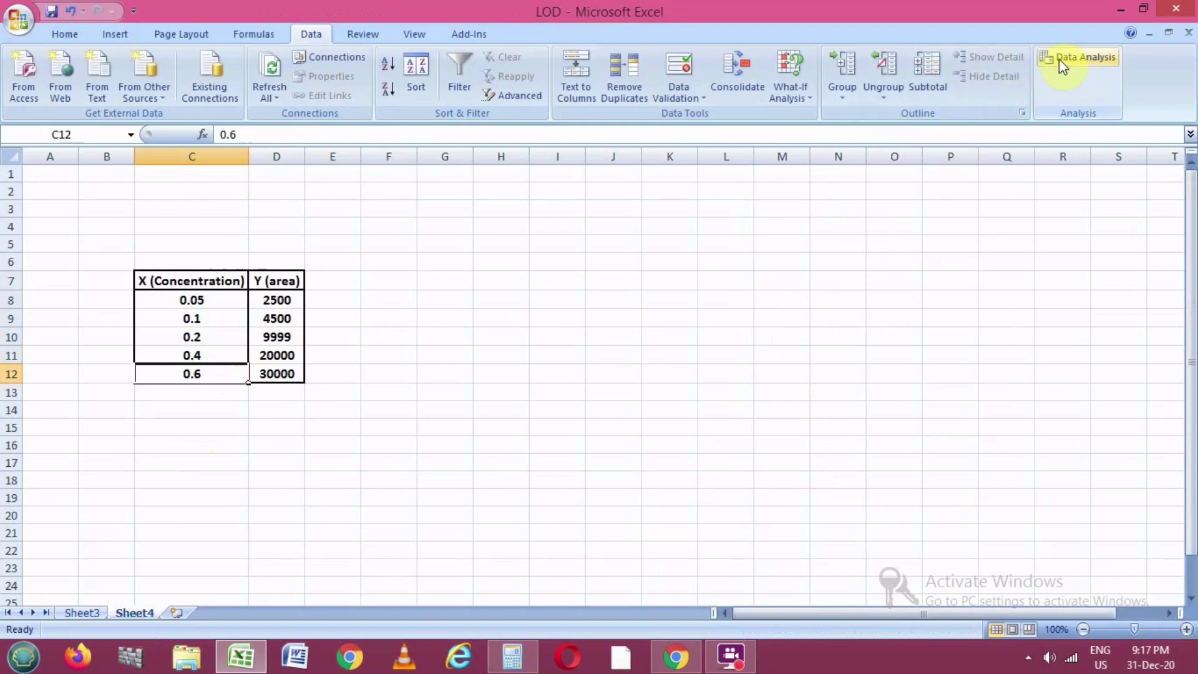
click(1080, 57)
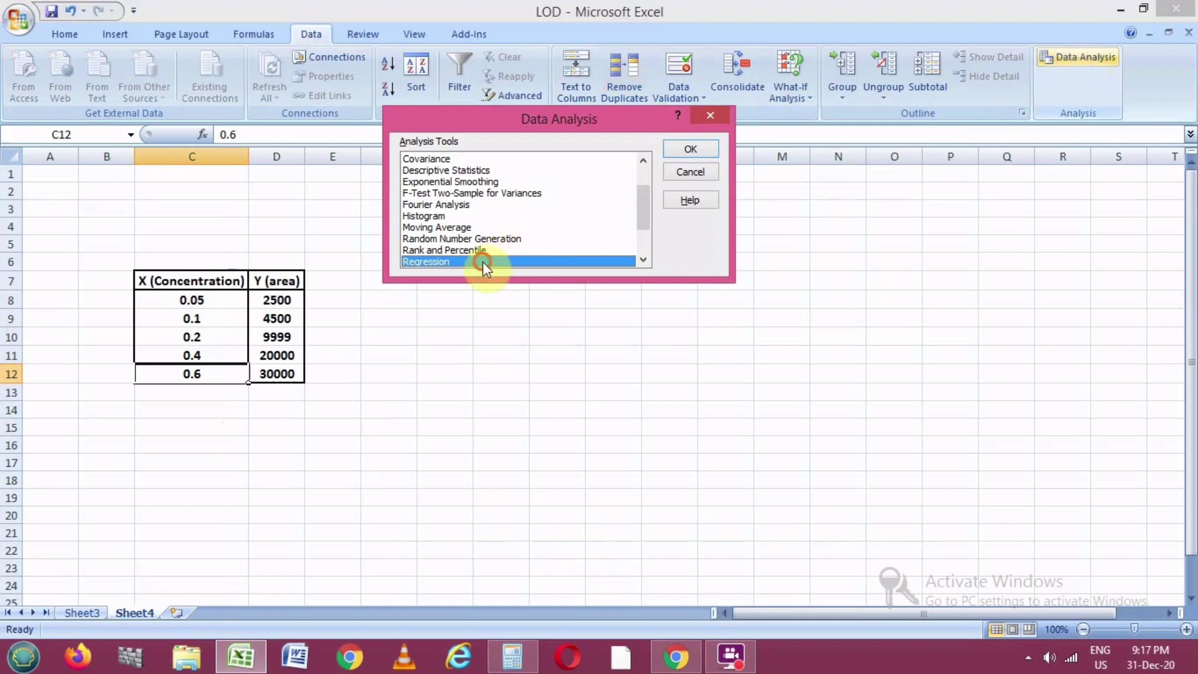
click(687, 150)
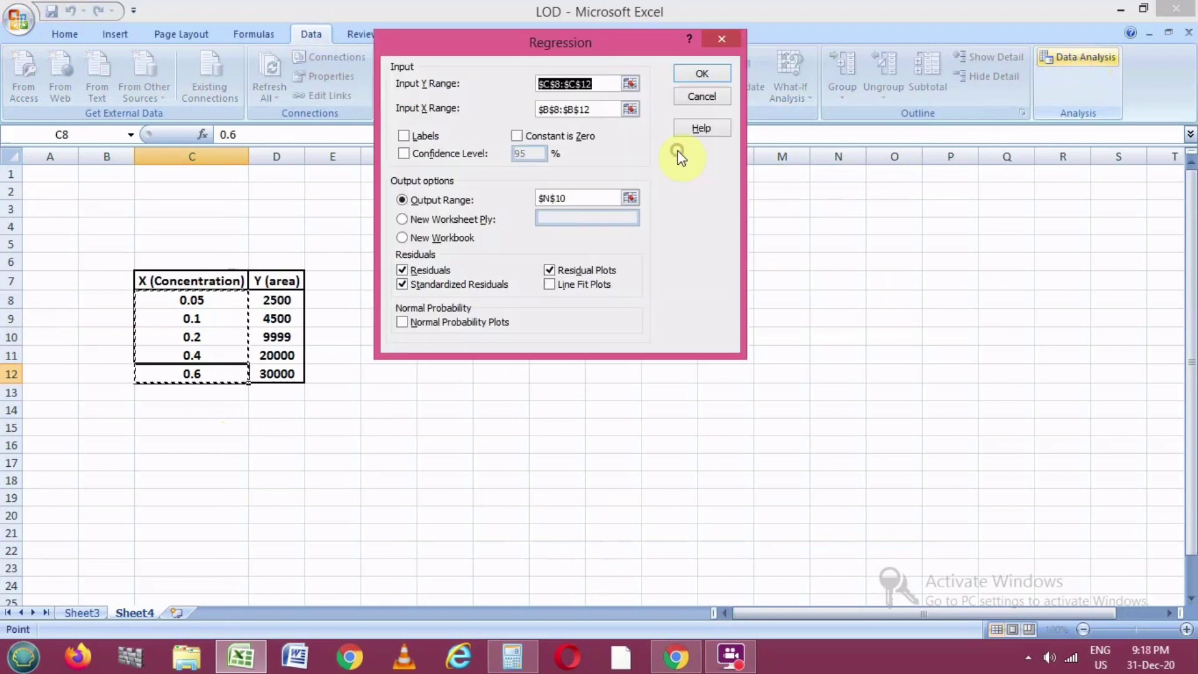
click(630, 84)
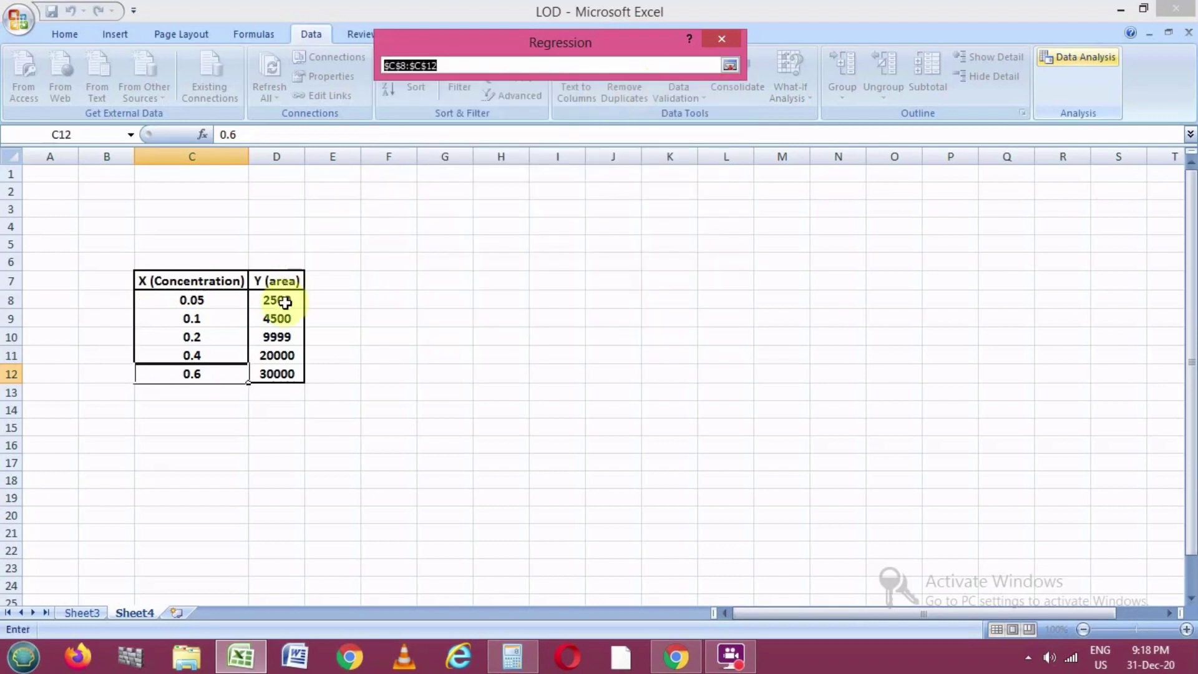
drag(283, 300, 278, 374)
click(730, 65)
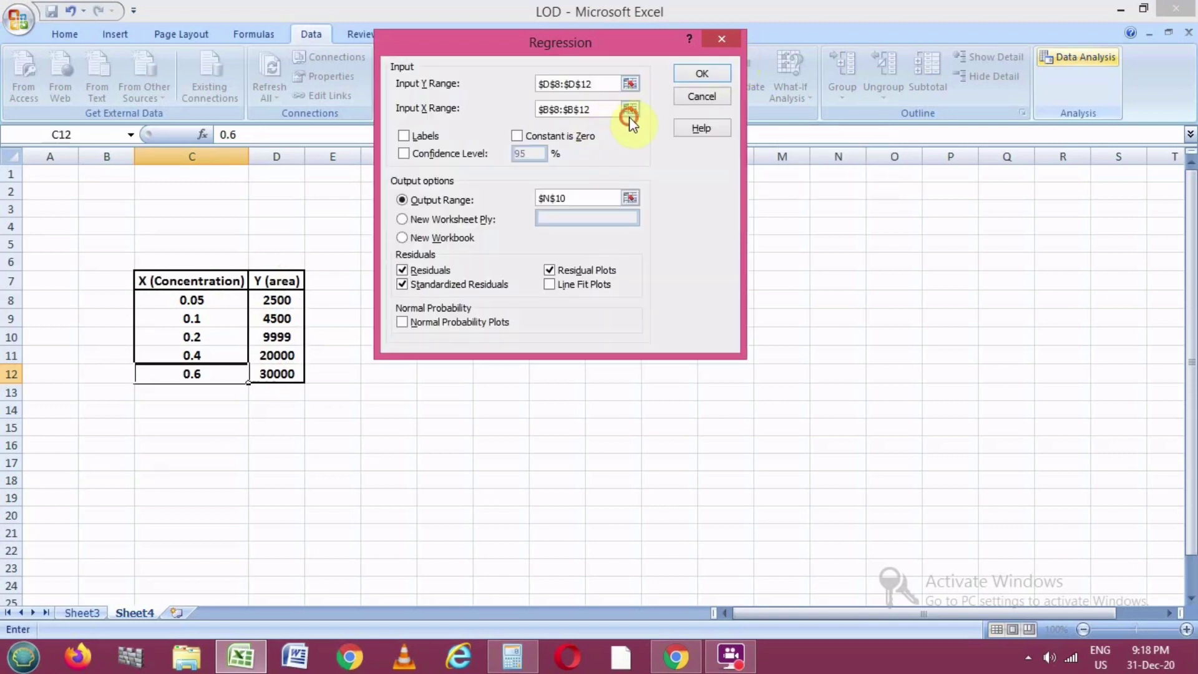
Set concentrations C8:C12 as the X range and output at G9, then run the regression.
click(630, 111)
drag(221, 301, 214, 372)
click(730, 65)
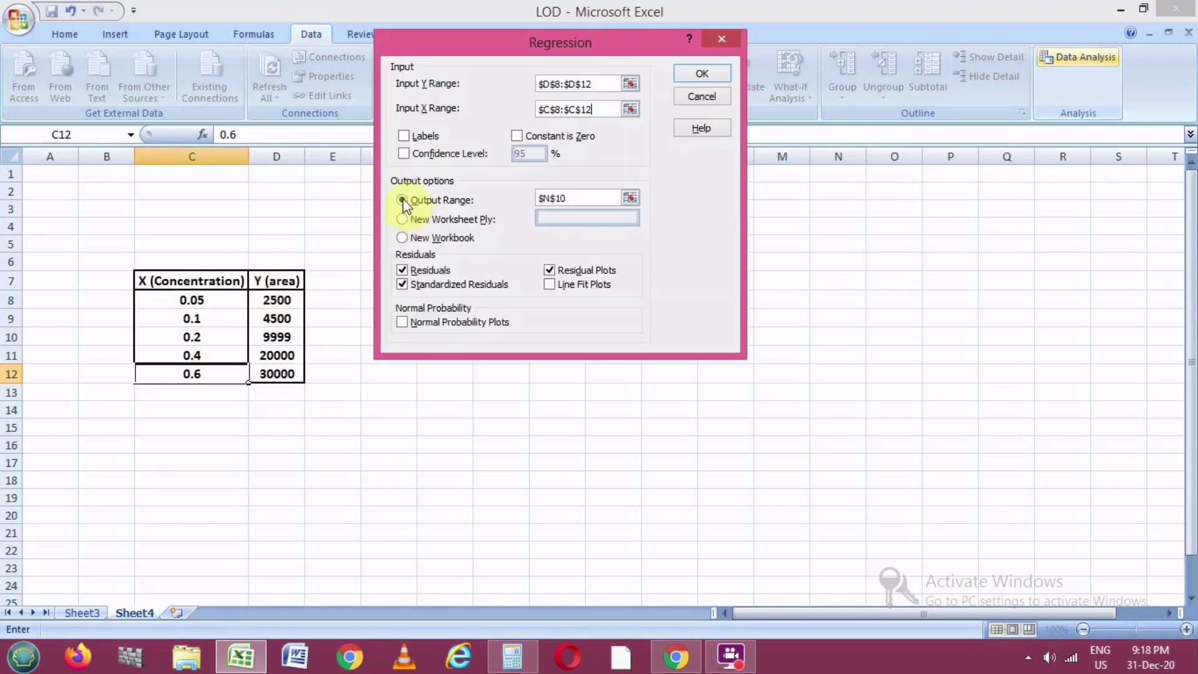
click(402, 283)
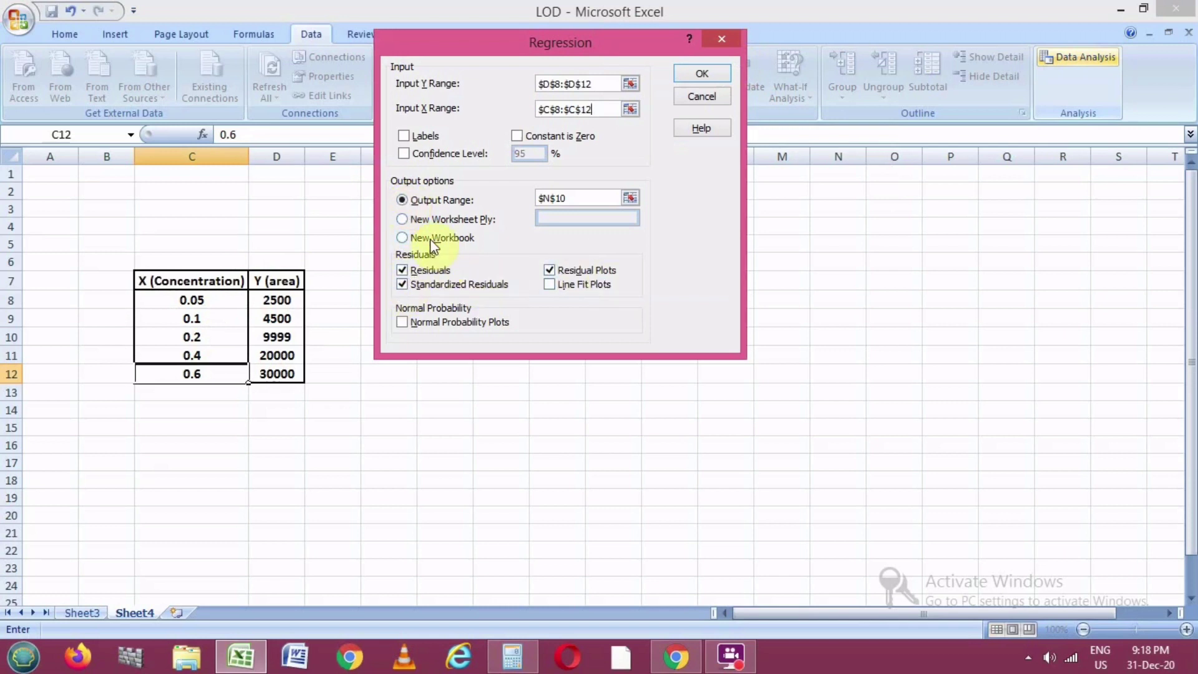
click(630, 199)
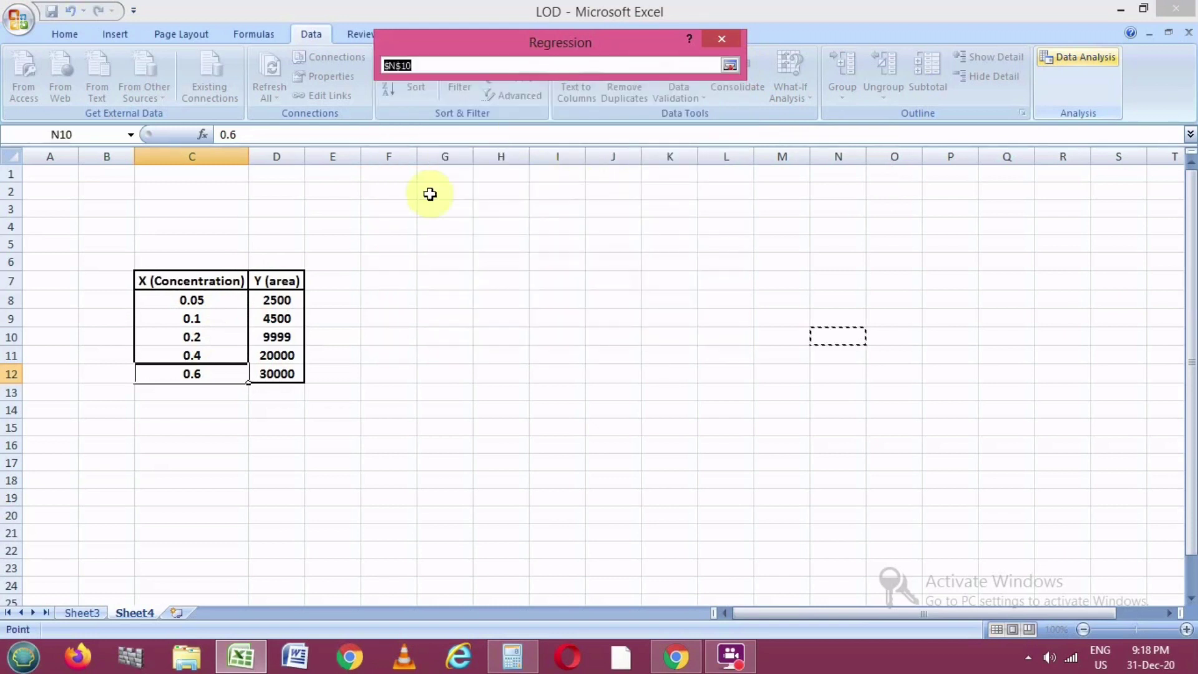
click(432, 319)
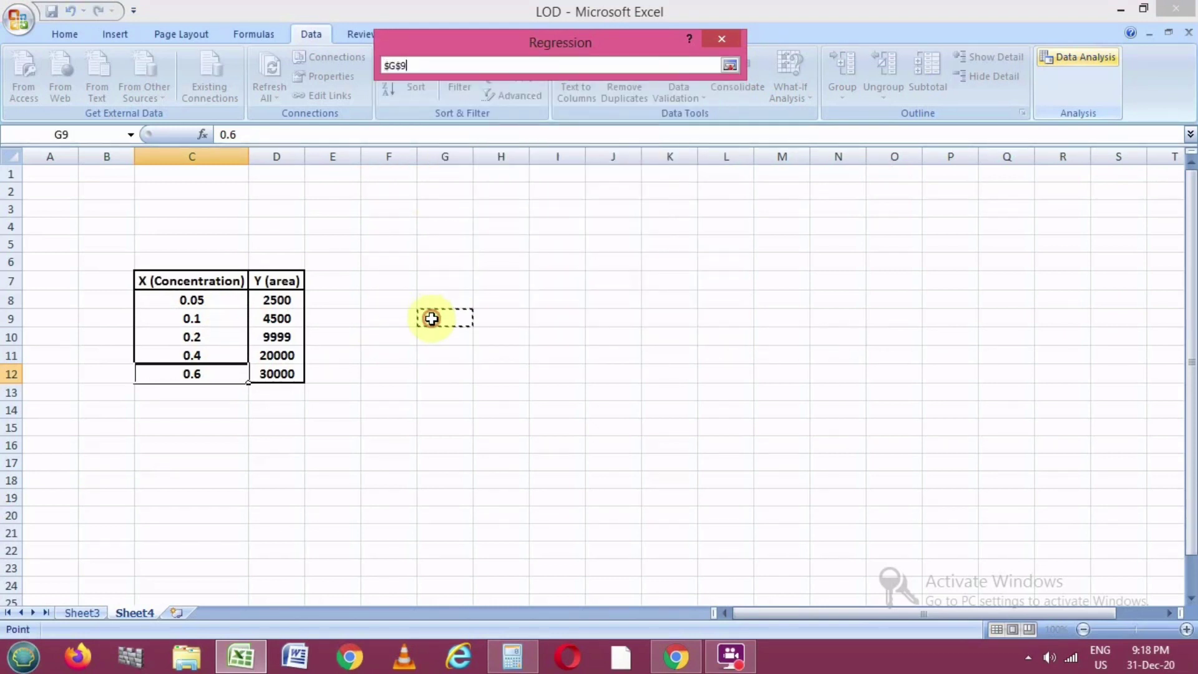
key(Return)
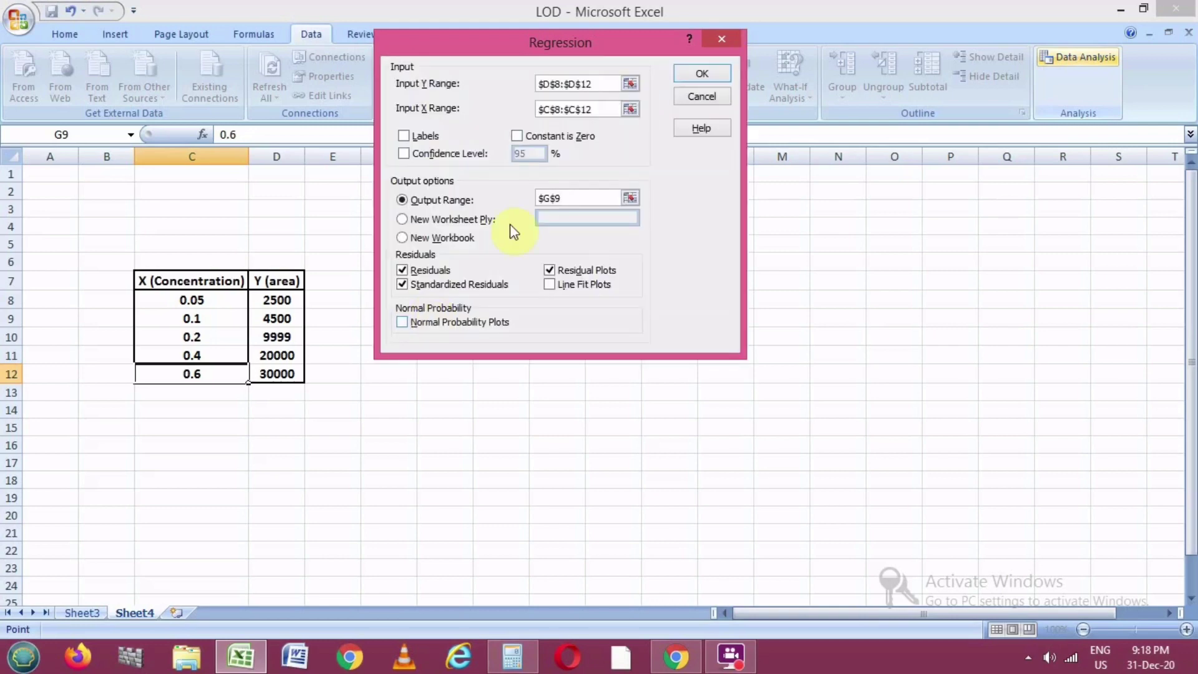
click(702, 75)
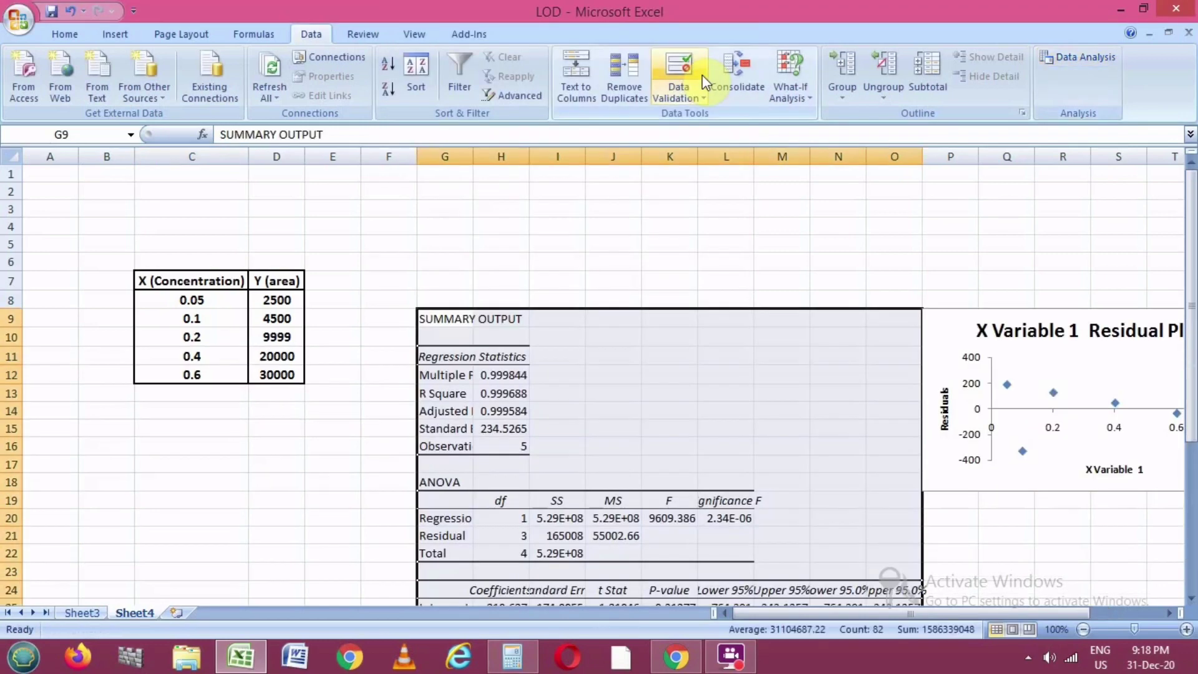
Autofit columns G and H to the regression output, then go back to Sheet3.
double_click(473, 159)
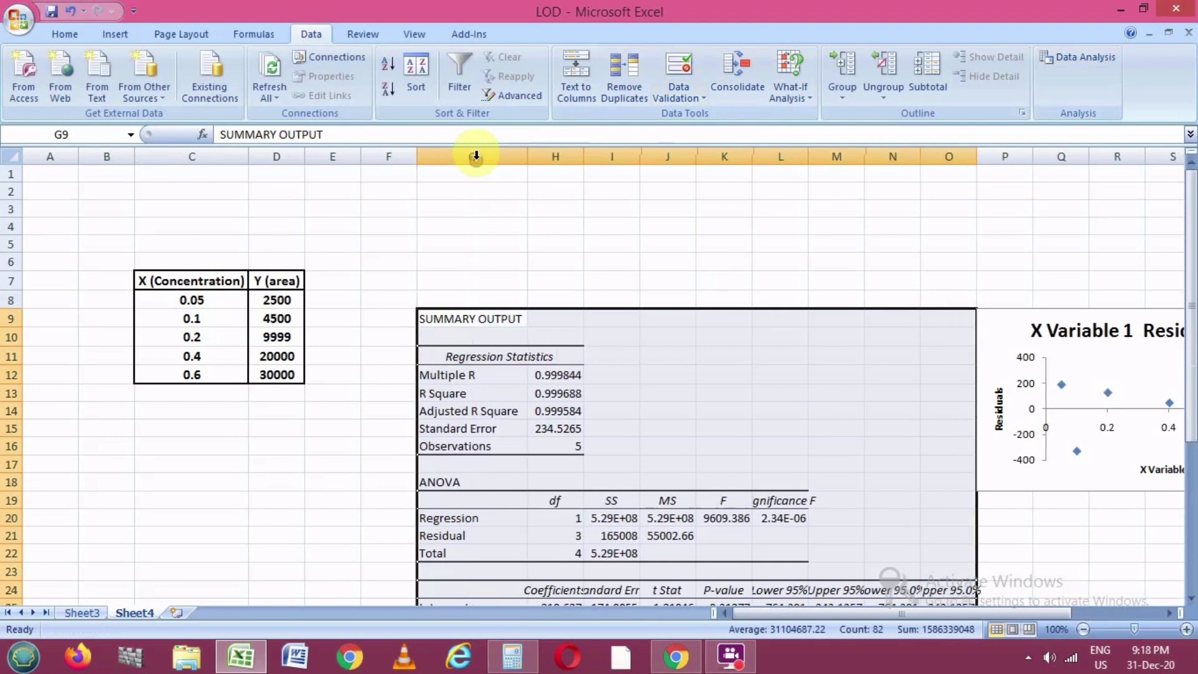
double_click(582, 157)
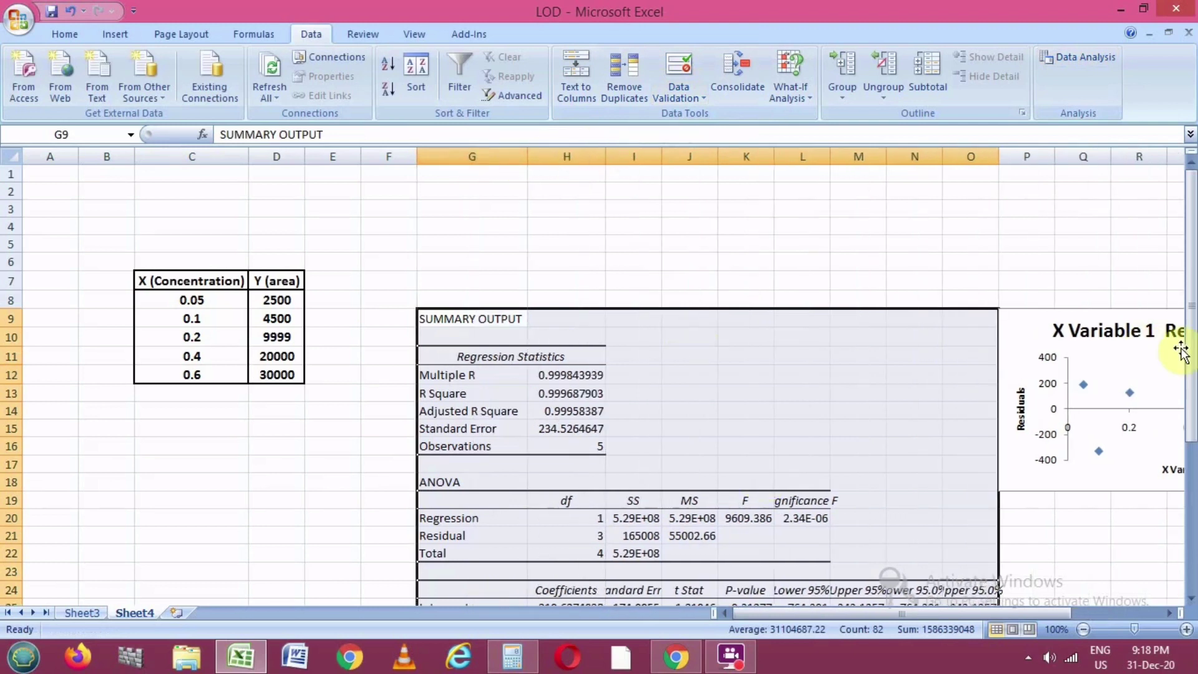
drag(1190, 340, 1192, 440)
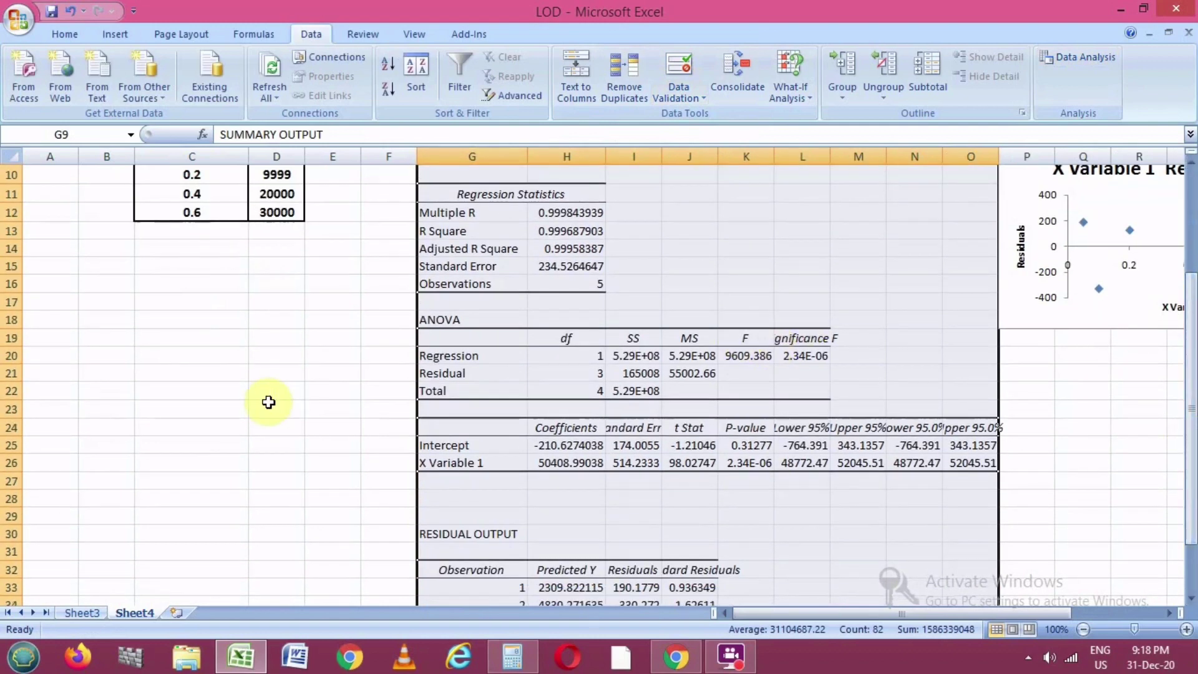
click(81, 610)
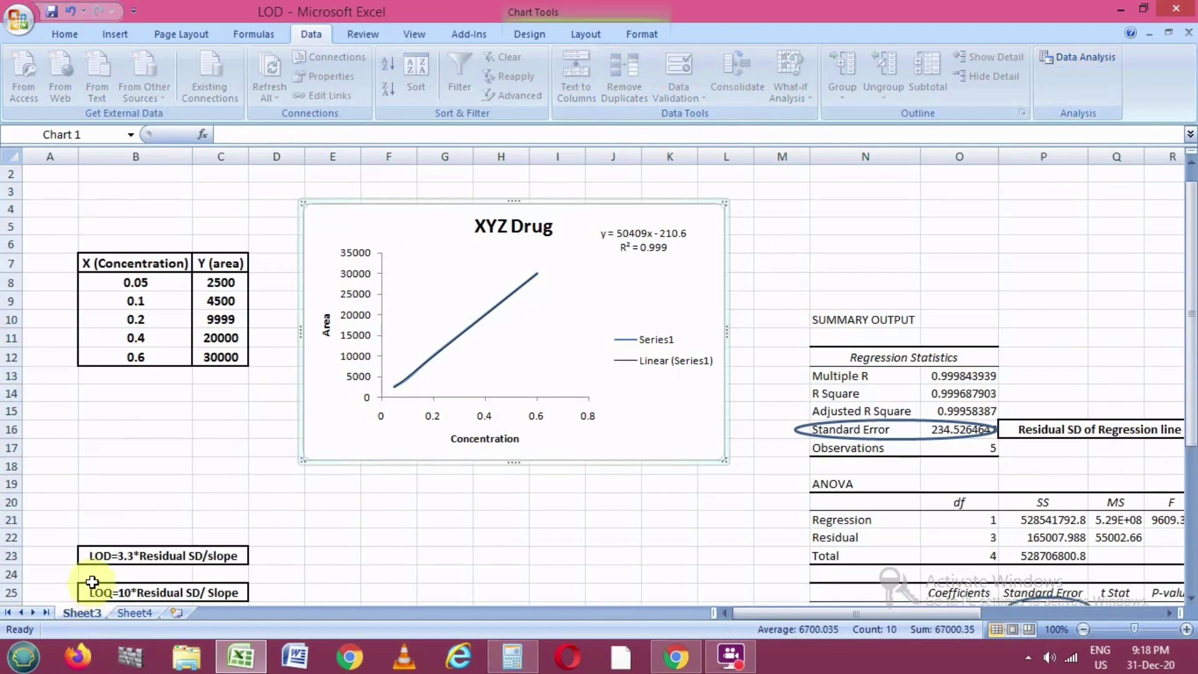
Scroll through Sheet3's annotated standard error and slope values, then switch to the guideline in Chrome.
click(1171, 613)
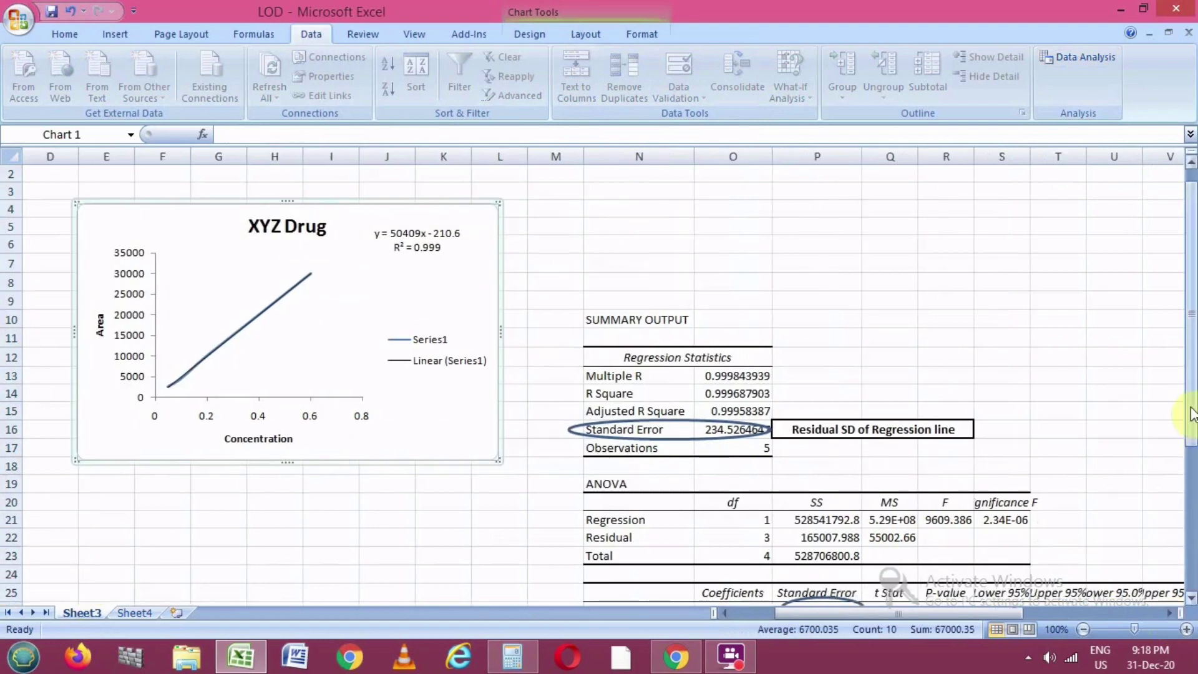
drag(1192, 412, 1193, 494)
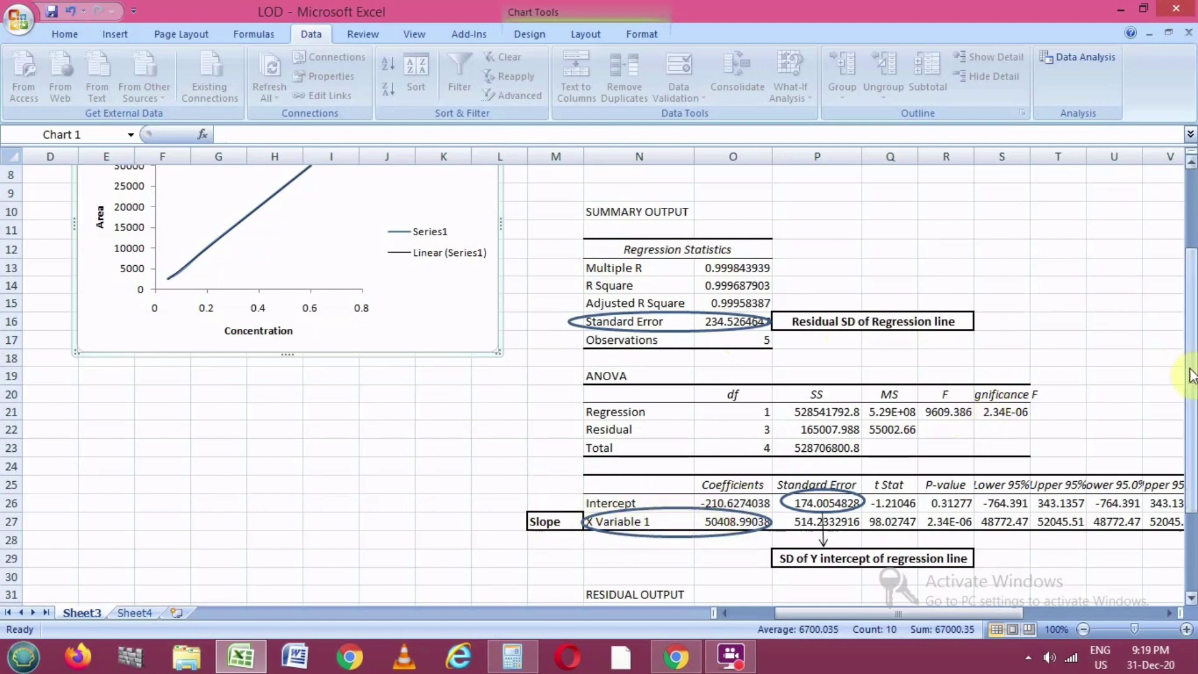
drag(1189, 361, 1190, 341)
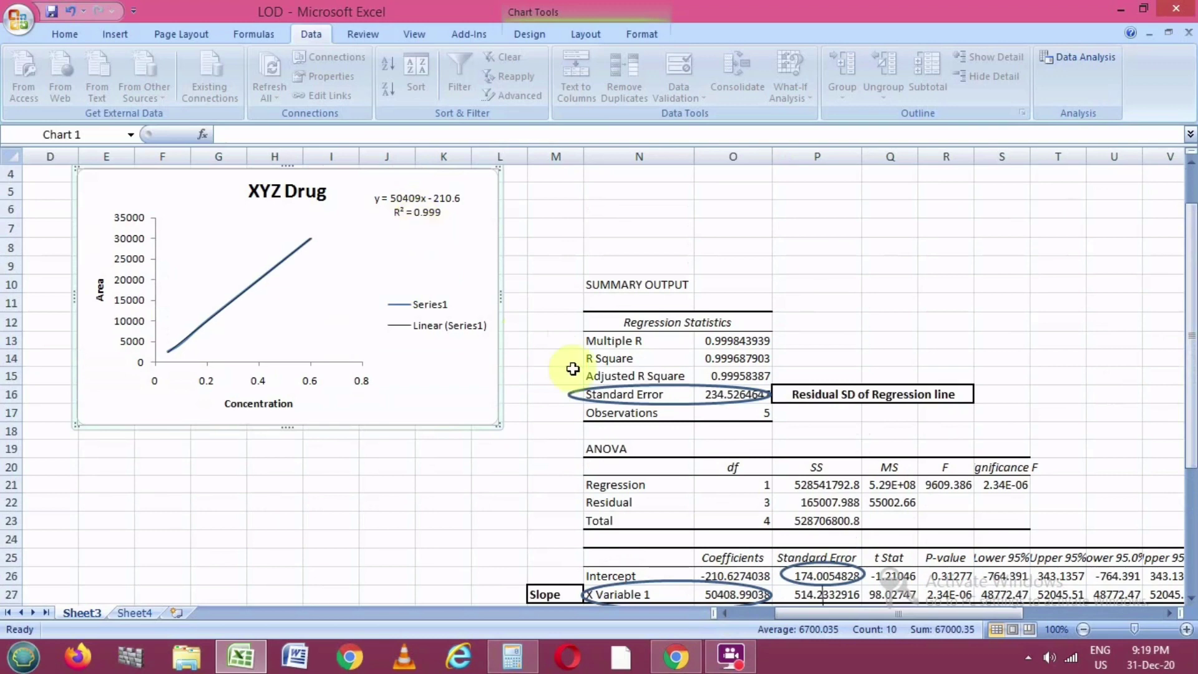
drag(1191, 354, 1193, 403)
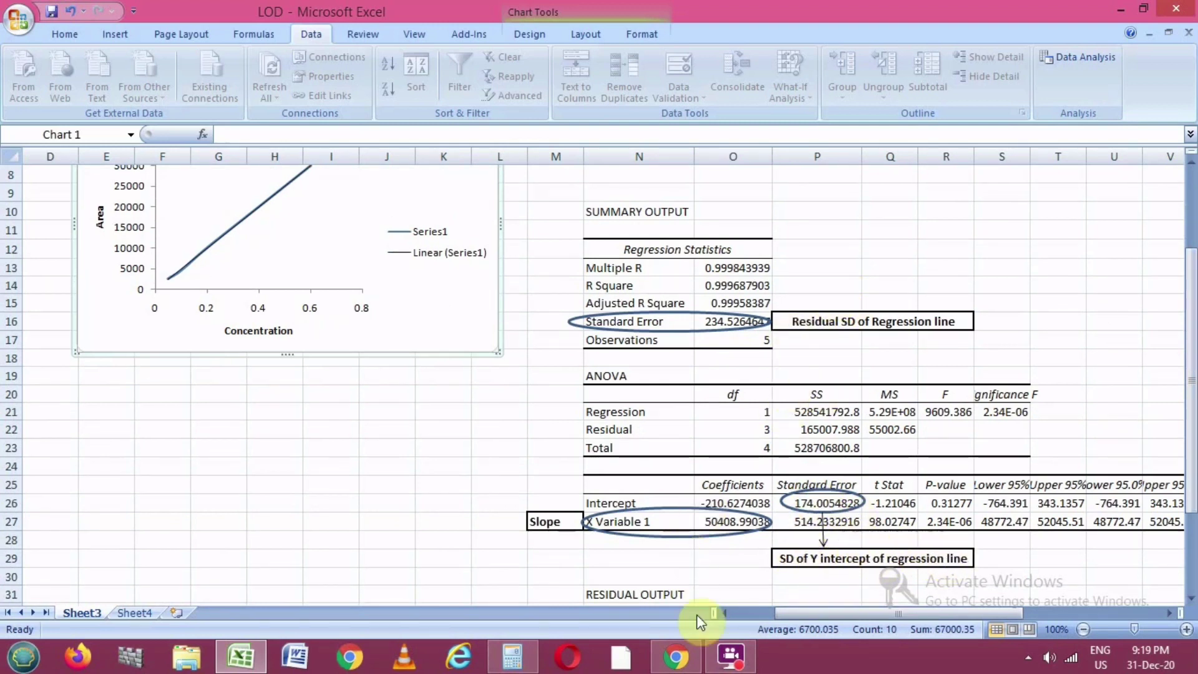
click(674, 657)
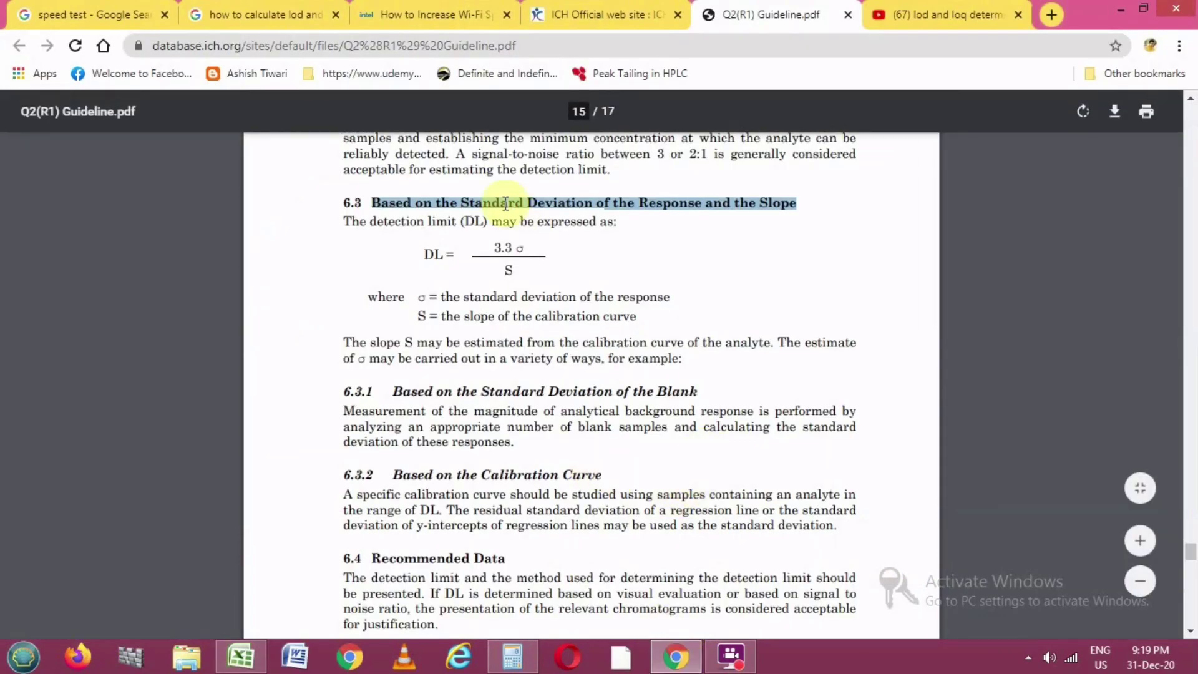
Clear the 6.3 heading highlight, read DL = 3.3σ/S, then return to the LOD workbook.
click(532, 276)
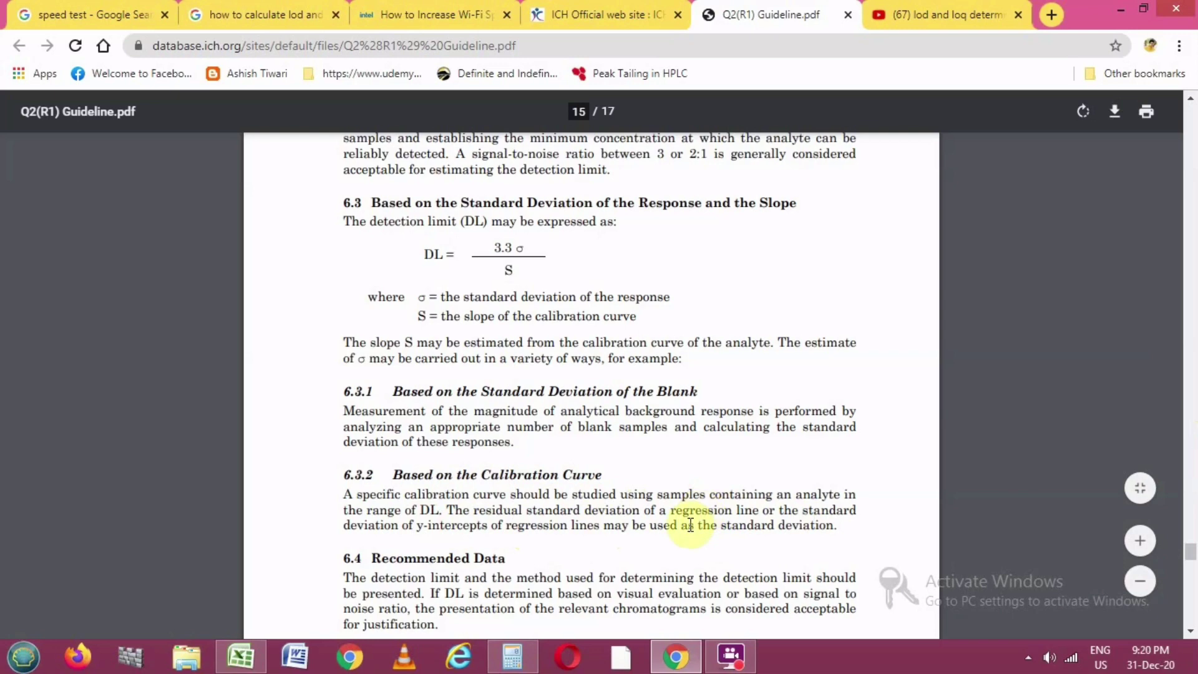
click(240, 653)
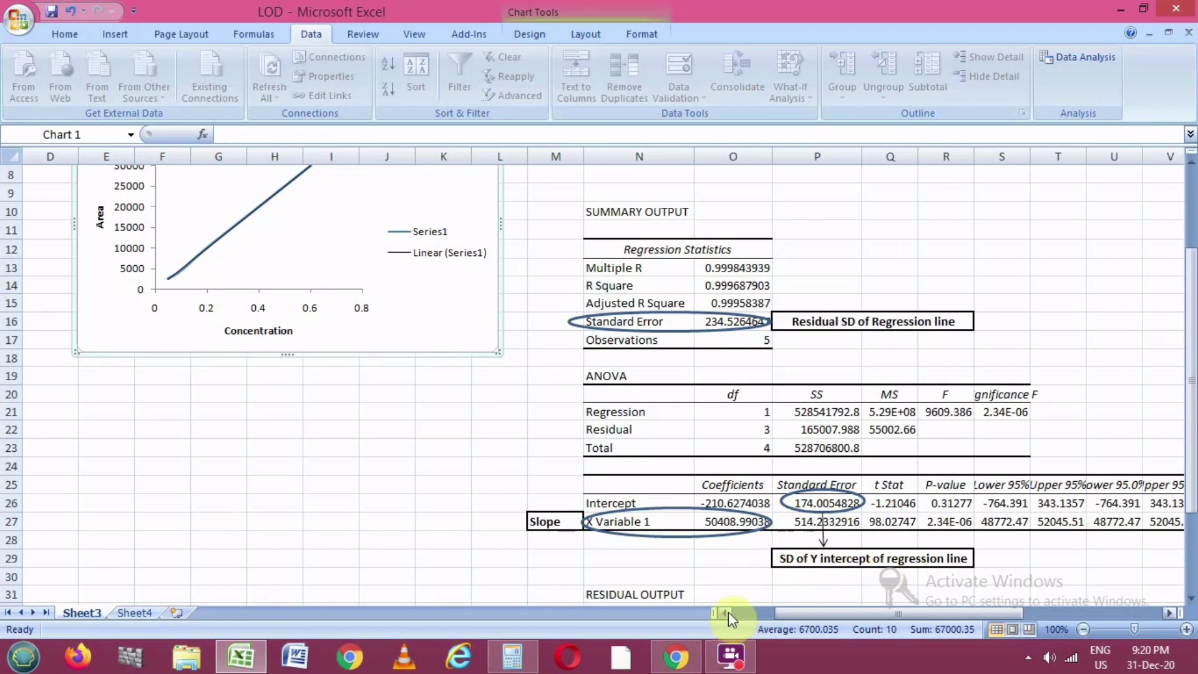
Enter the LOD formula =3.3*O16/O27 in E23, using the standard error and slope.
click(1046, 319)
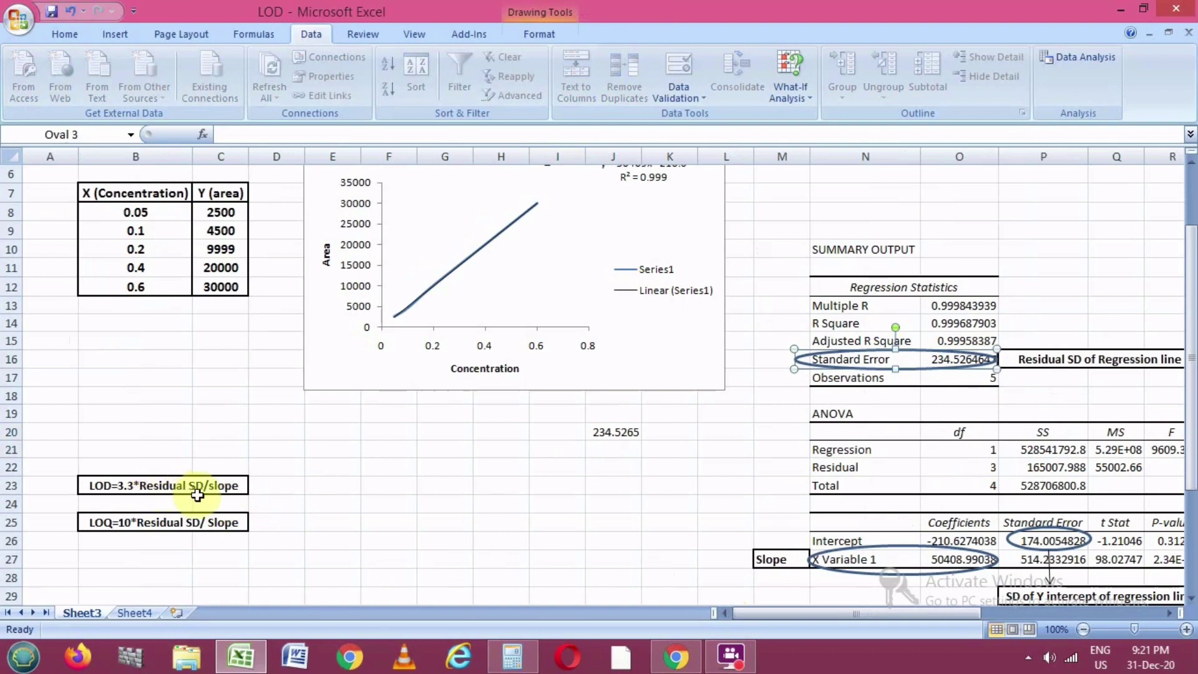
click(336, 484)
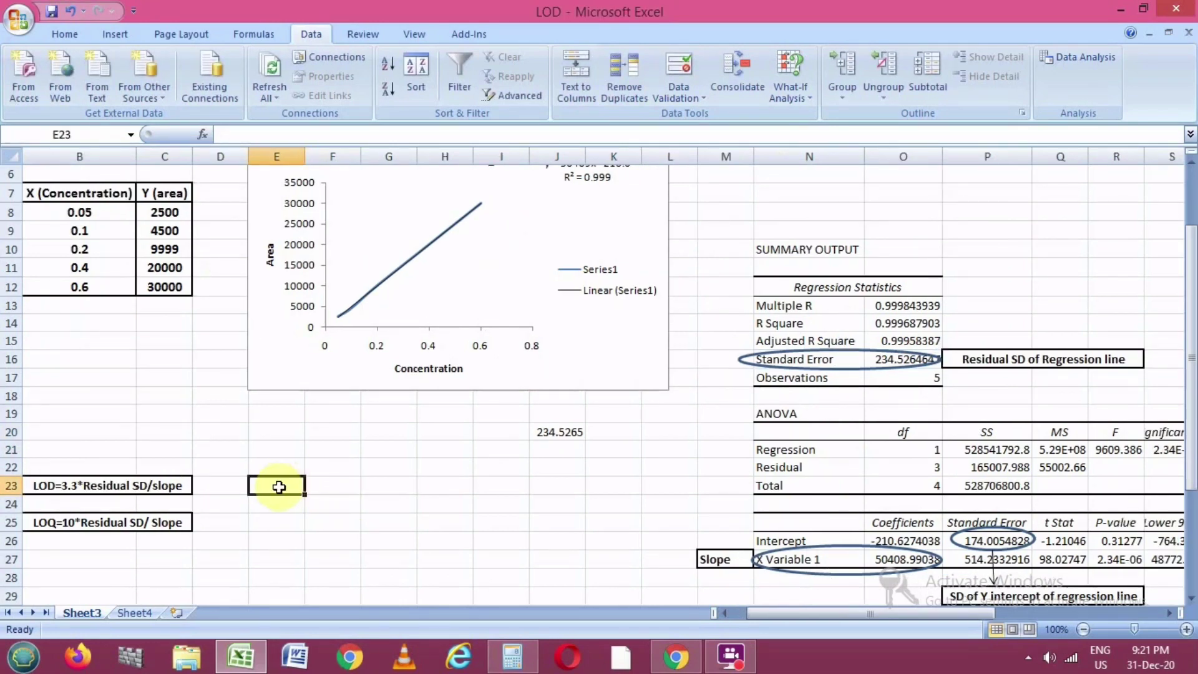
text(=)
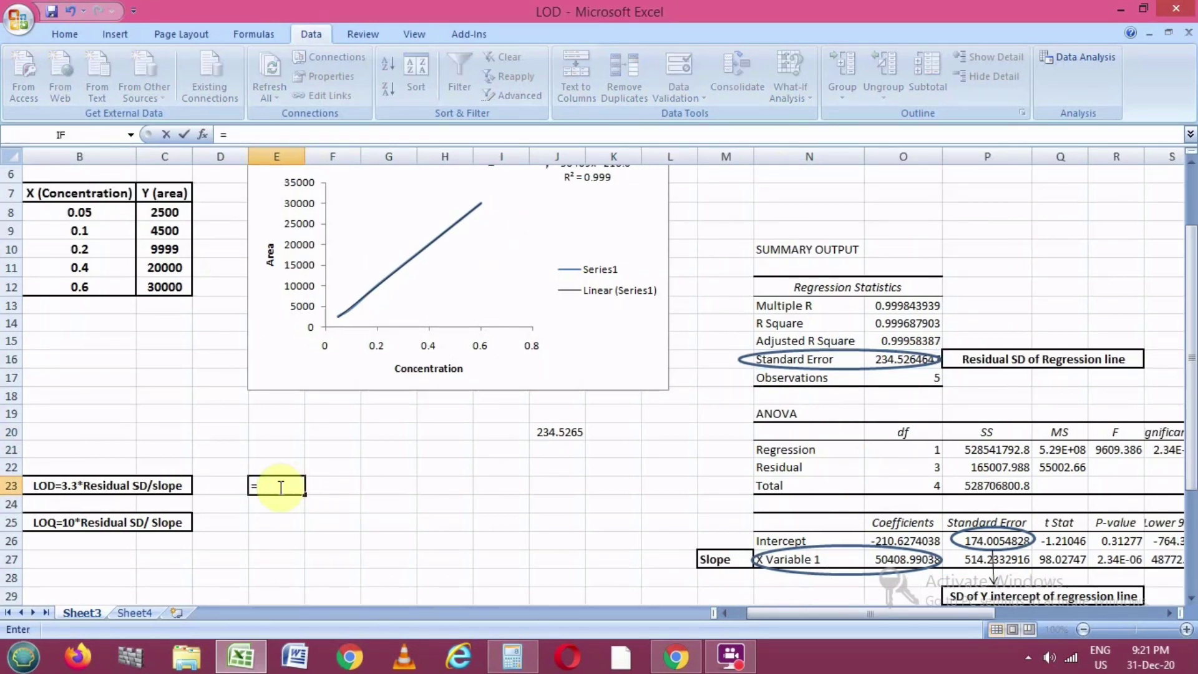
text(3.3*)
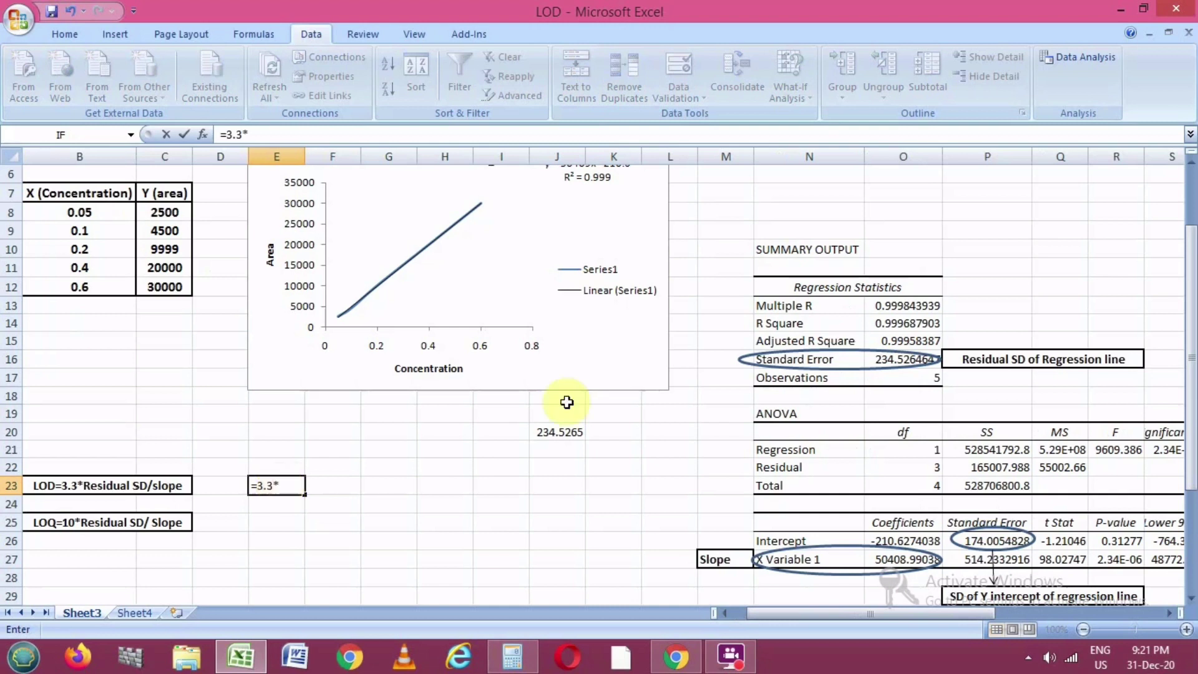
click(890, 359)
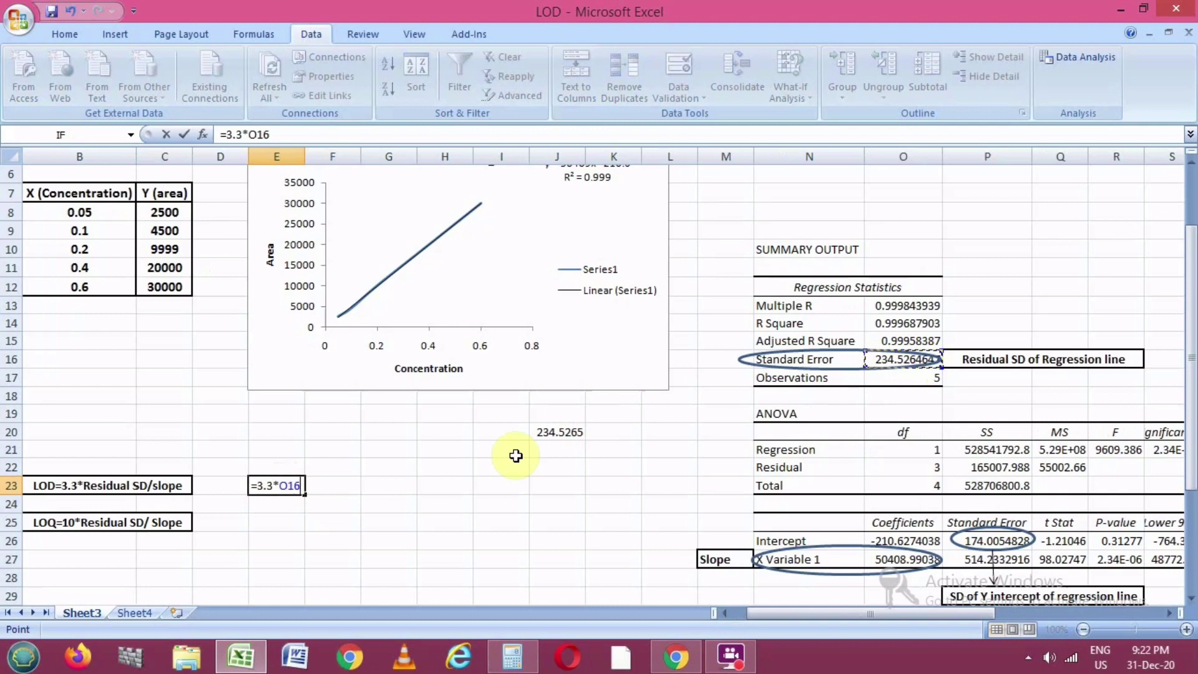
text(/)
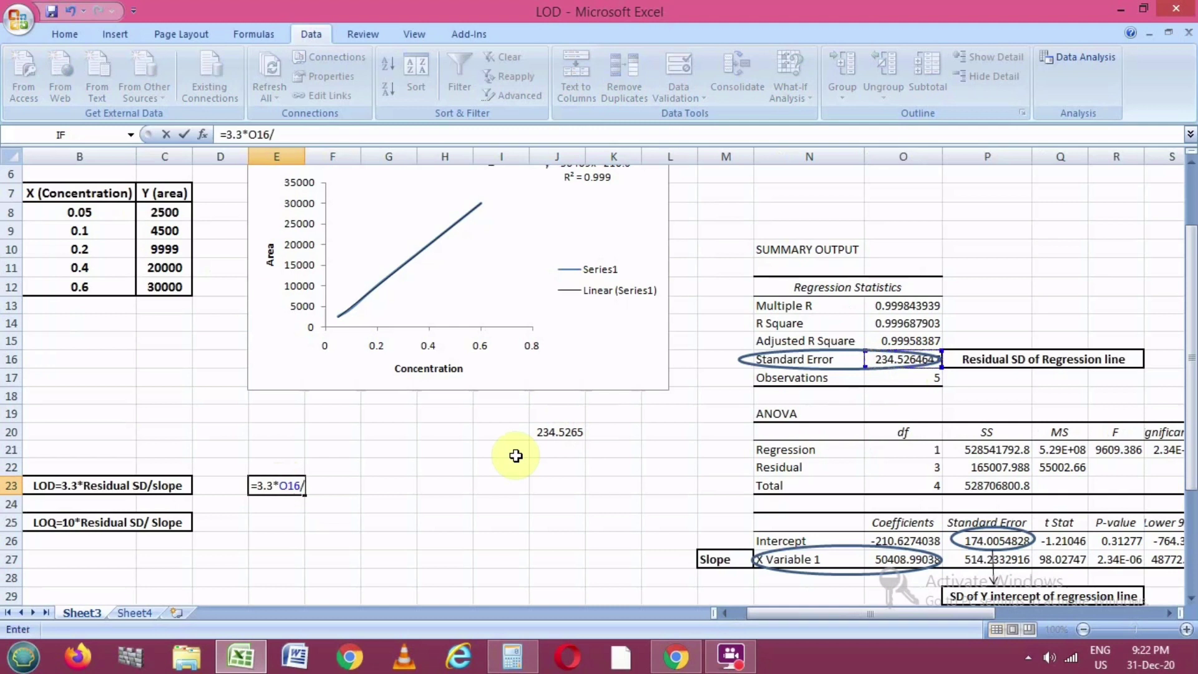
click(892, 561)
key(Return)
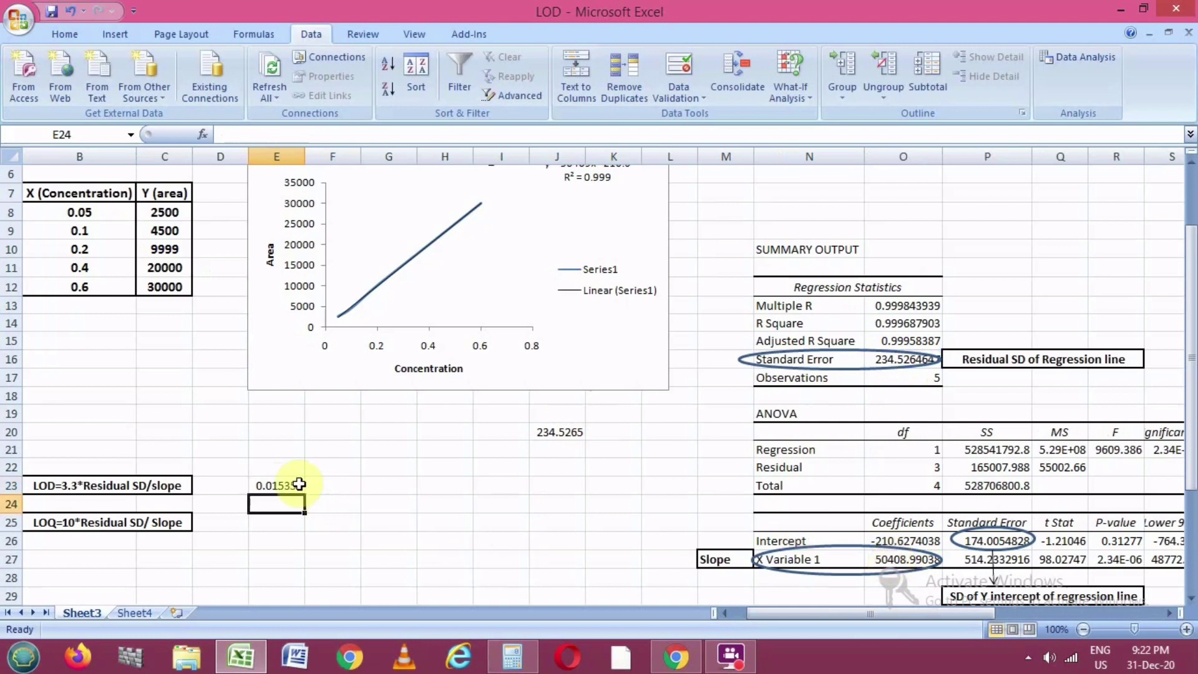
Reduce E23's decimal places so the LOD shows as 0.02.
click(293, 485)
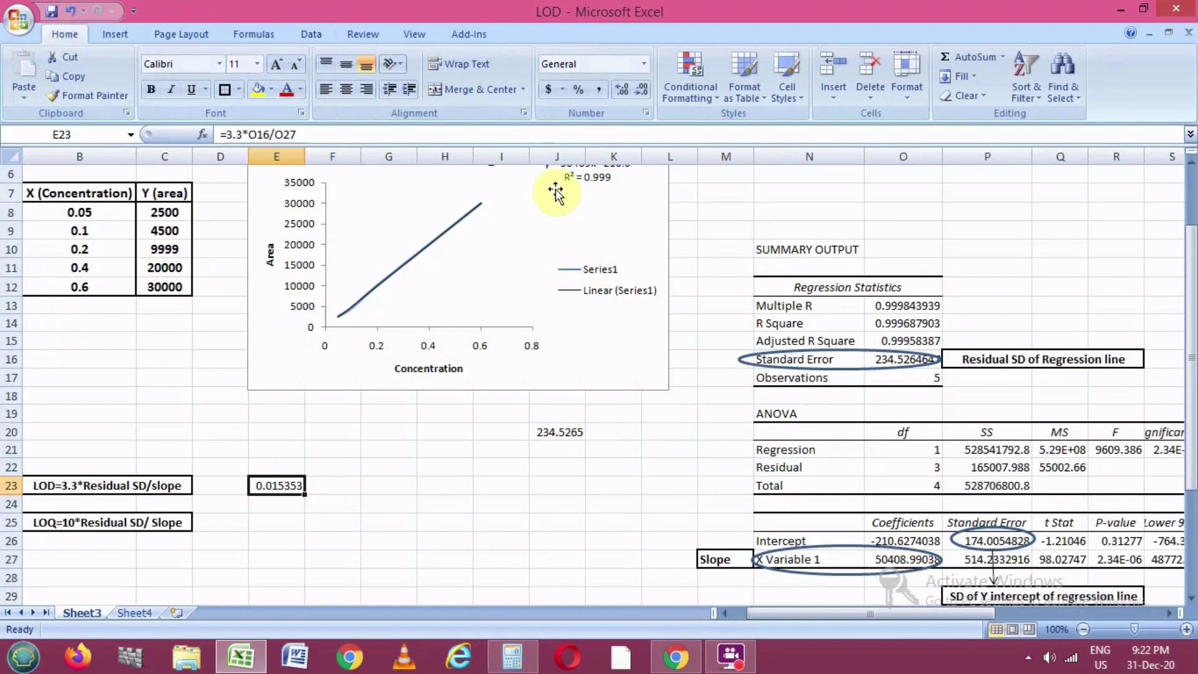
click(644, 91)
click(644, 91)
click(644, 91)
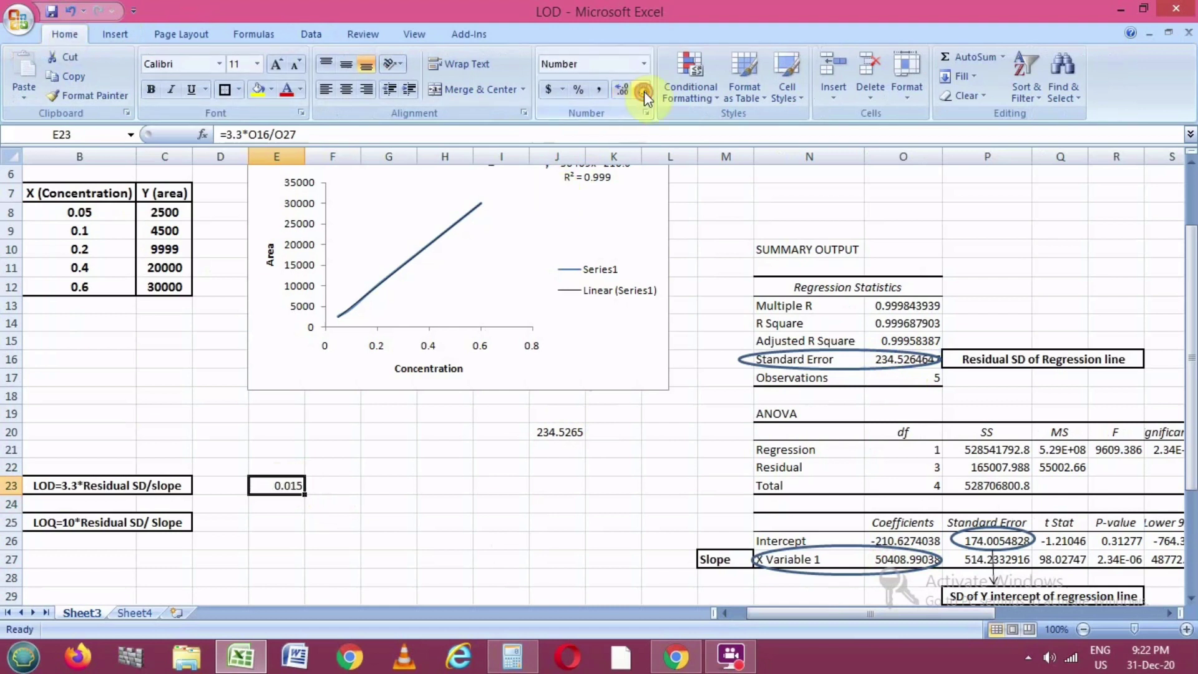
click(644, 92)
Enter the LOQ formula =10*O16/O27 in E25, using the standard error and slope.
click(267, 522)
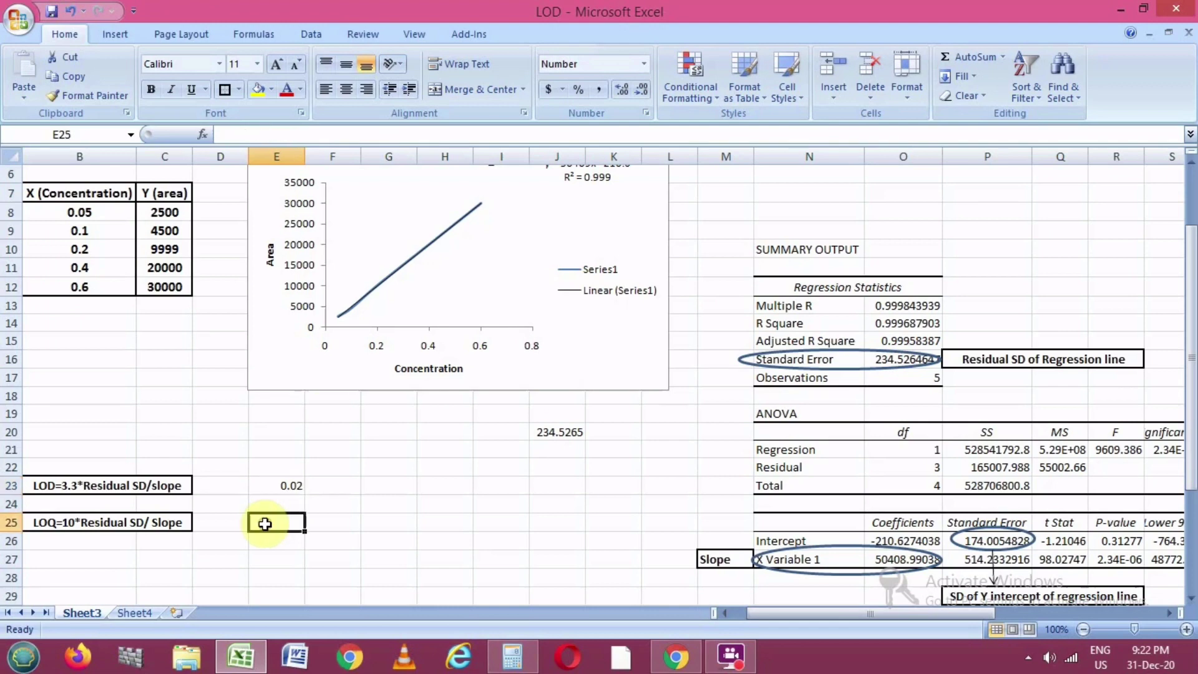
text(=)
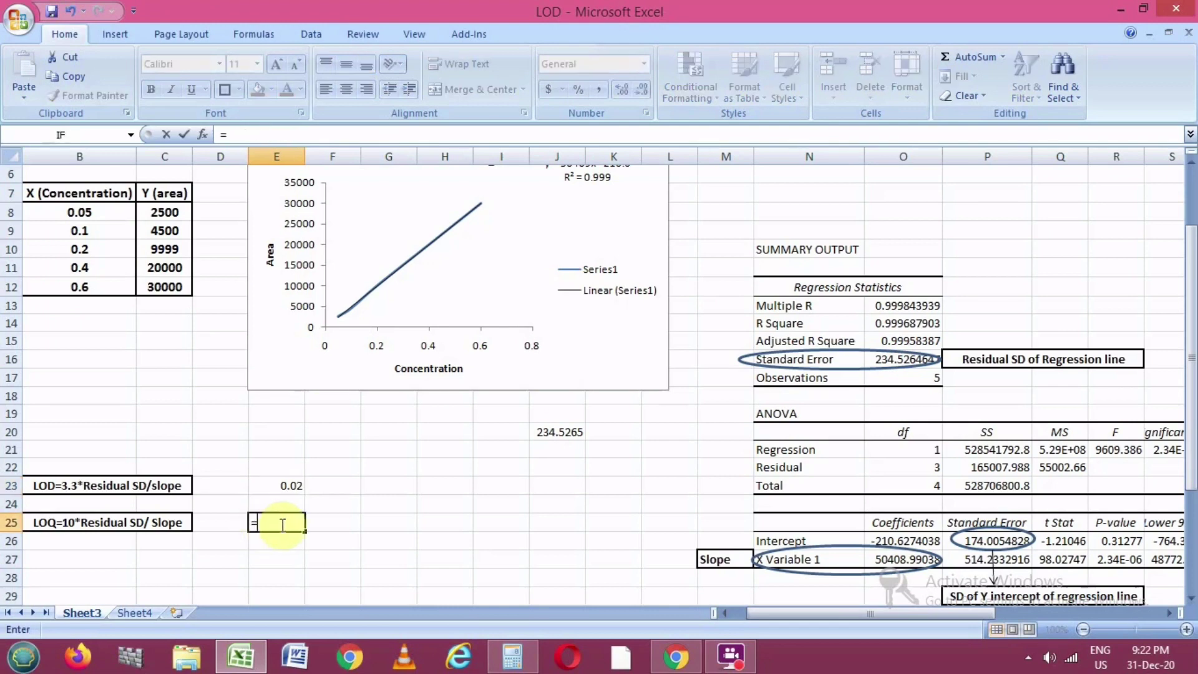
text(10*)
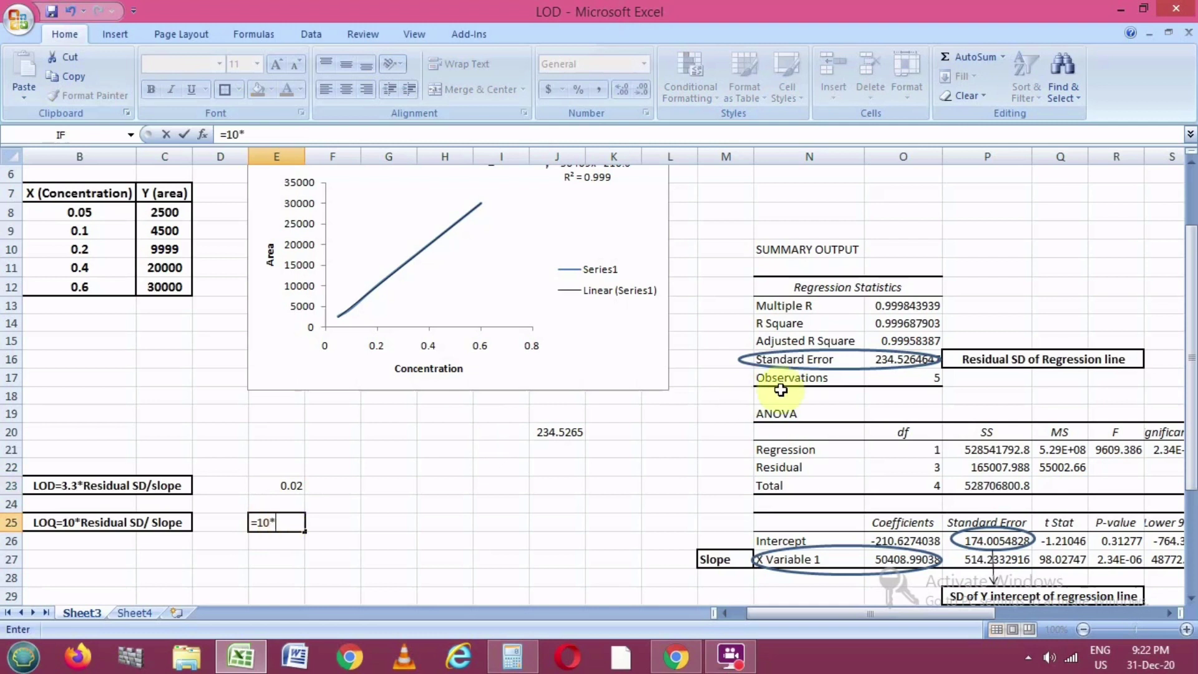
click(878, 361)
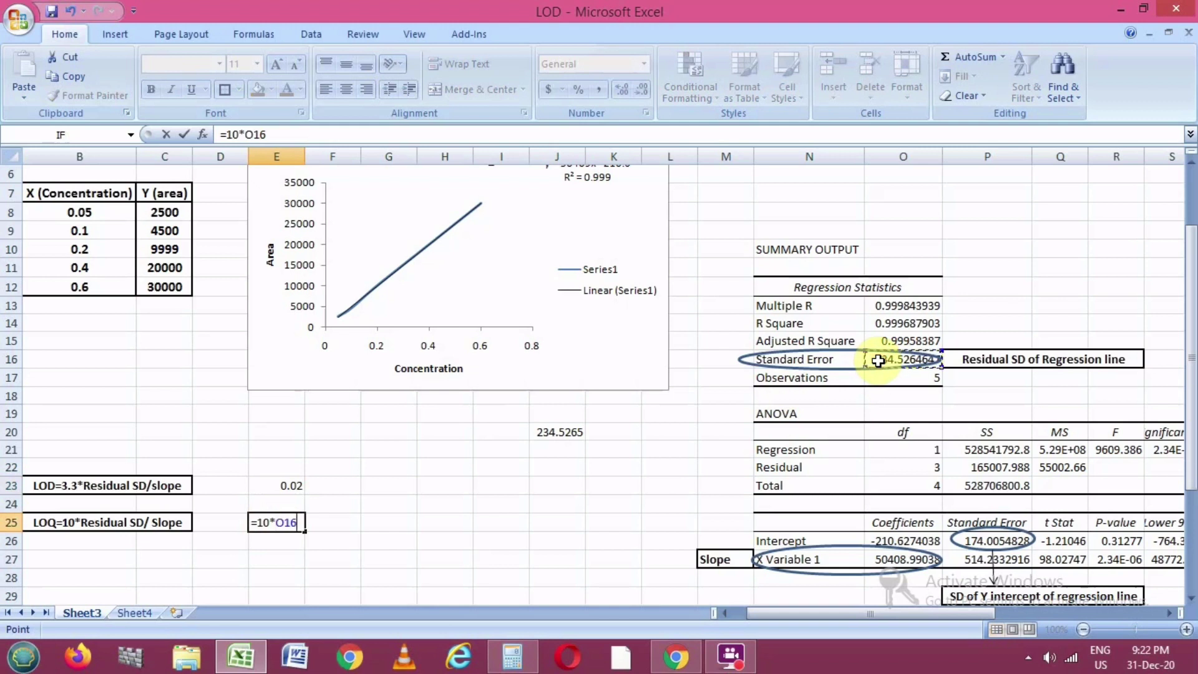
text(/)
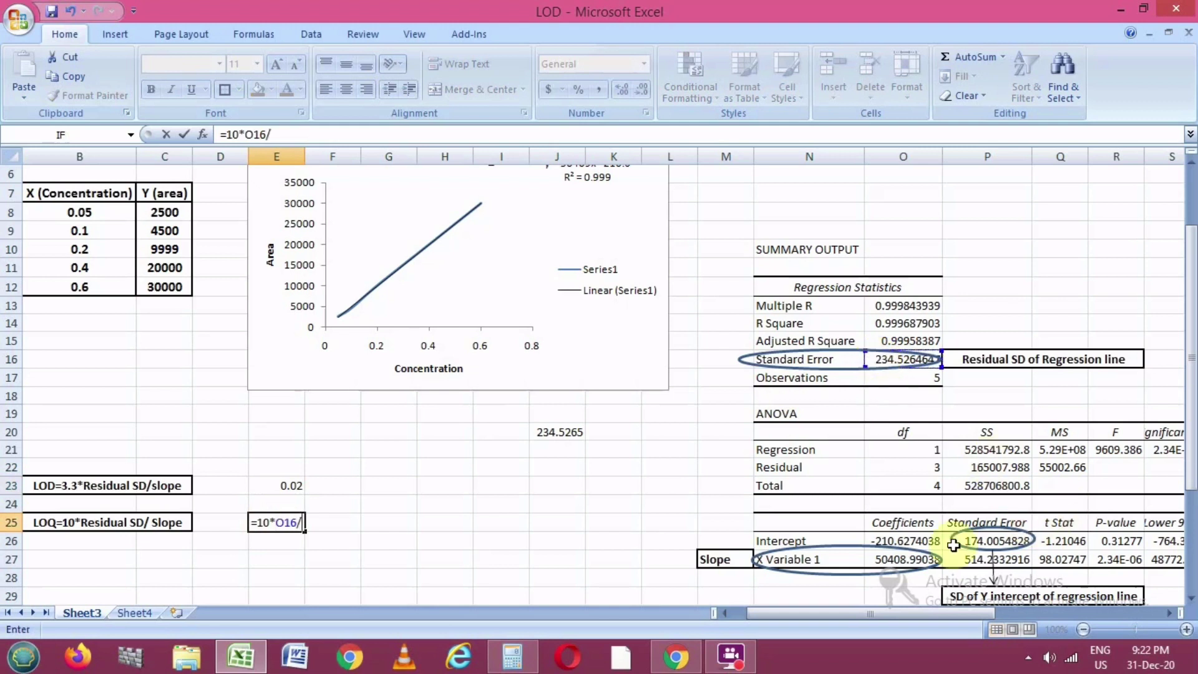
click(880, 560)
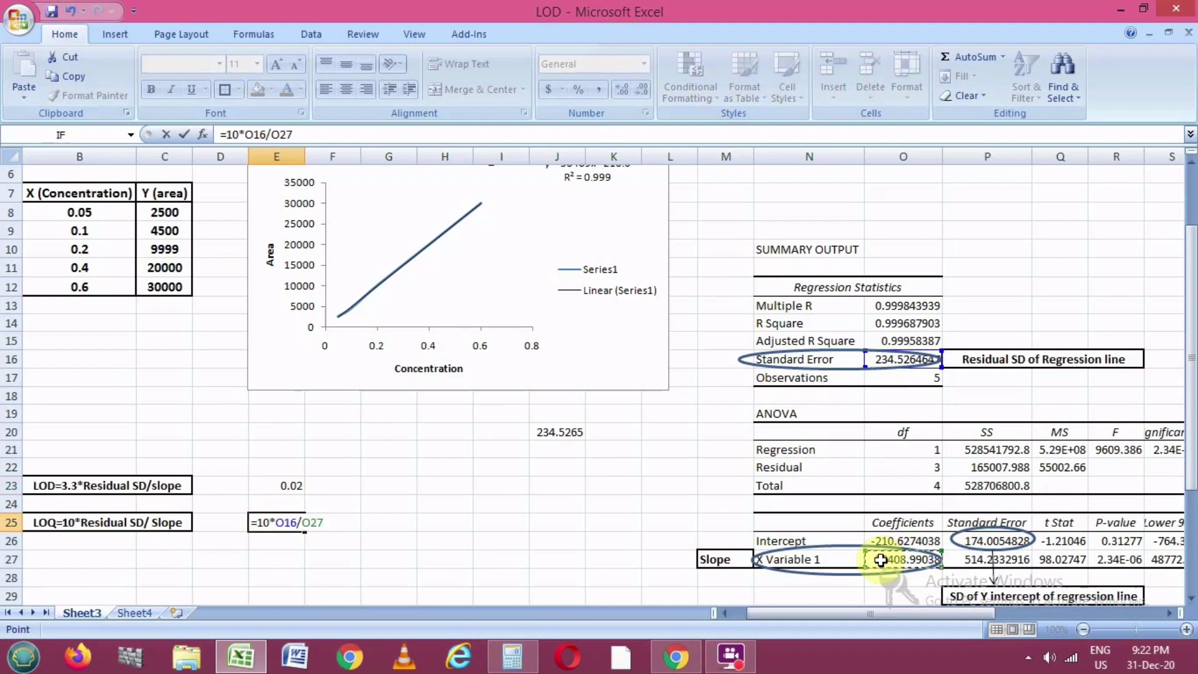
key(Return)
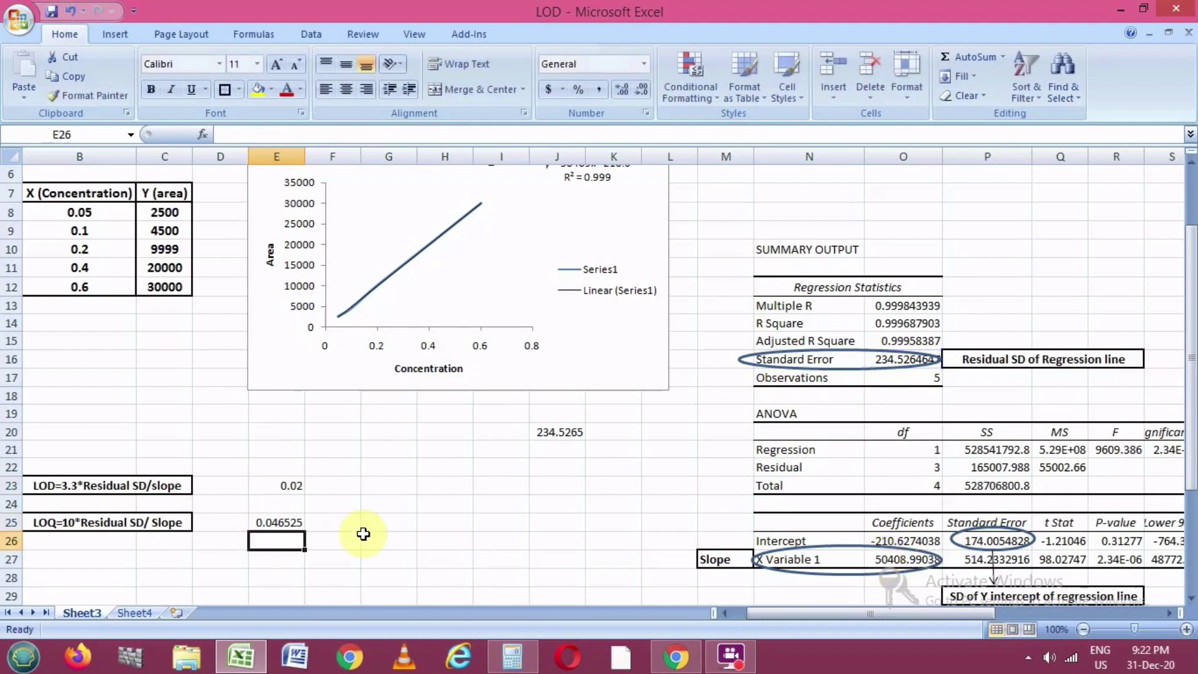
Round the E25 display to 0.05, then check the LOD and LOQ formulas in E23 and E25.
click(275, 525)
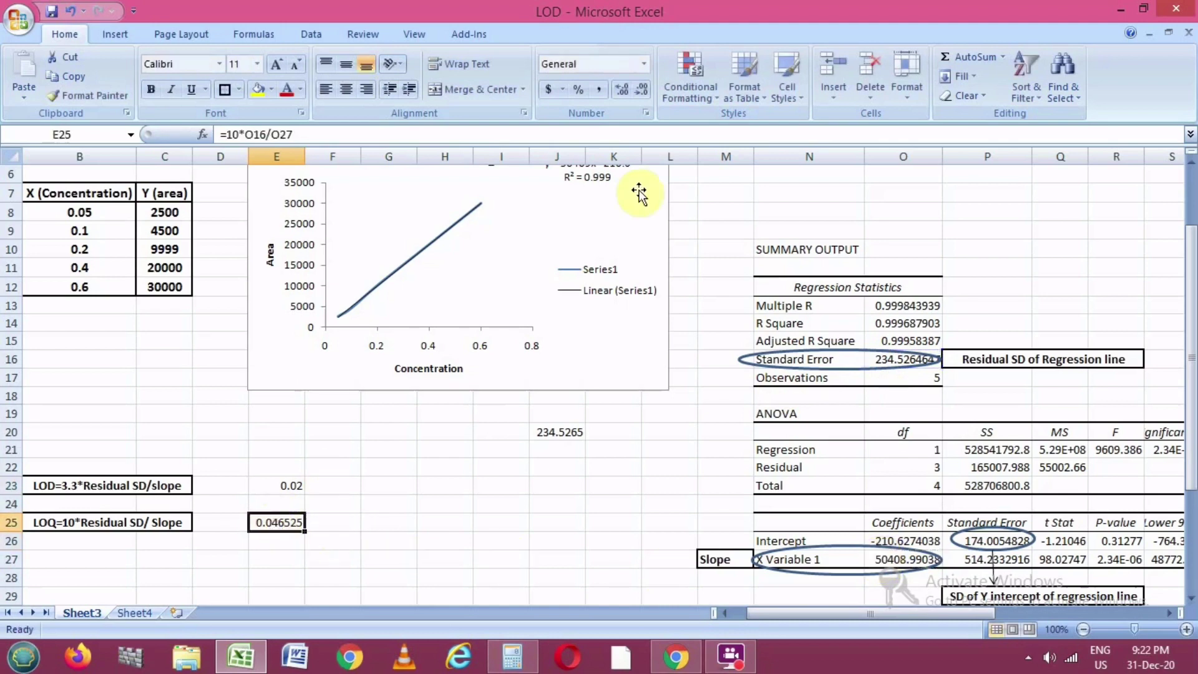
click(642, 94)
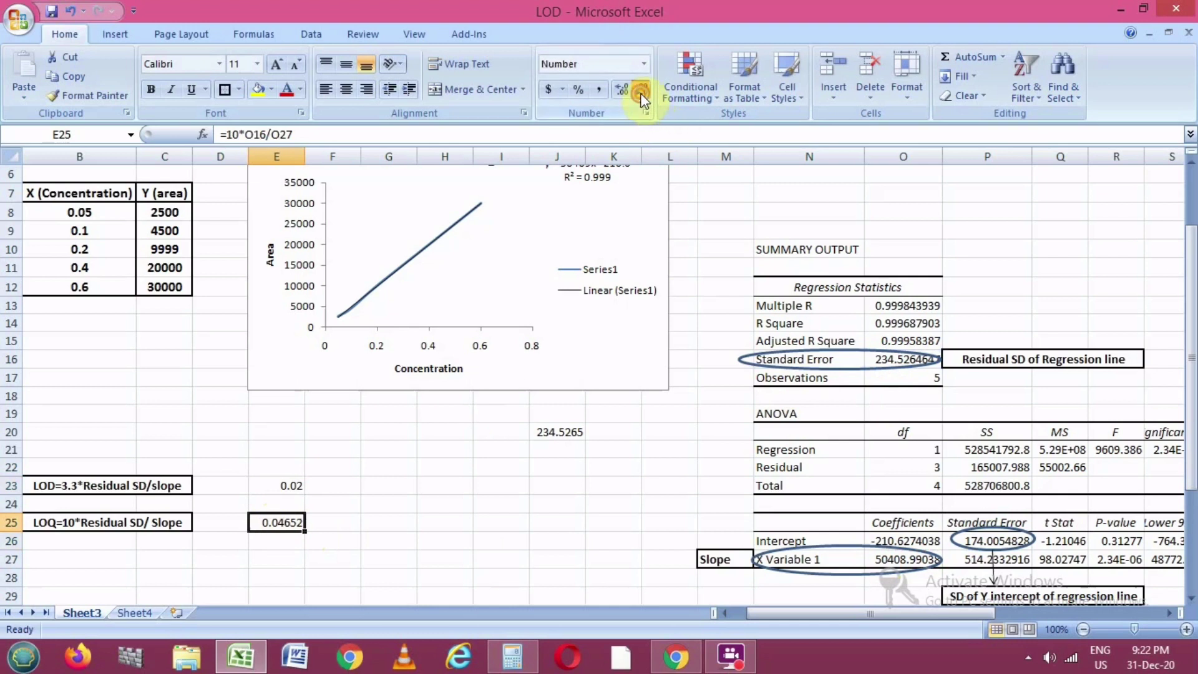
click(641, 94)
click(641, 94)
click(641, 94)
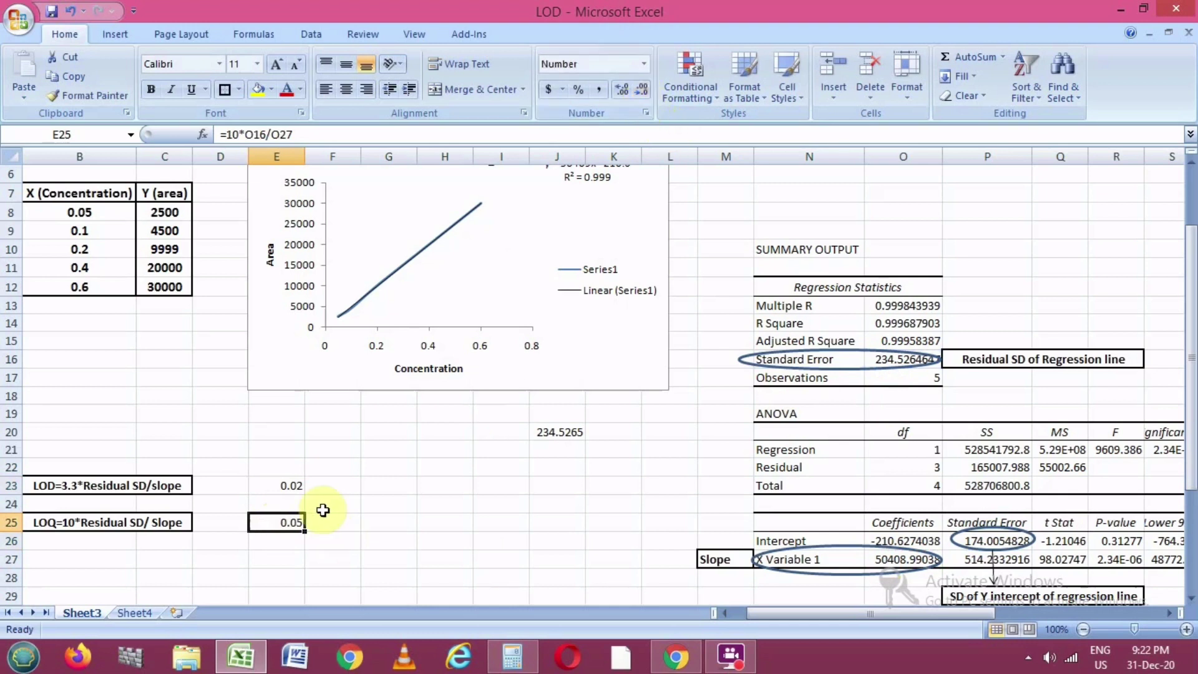
click(279, 486)
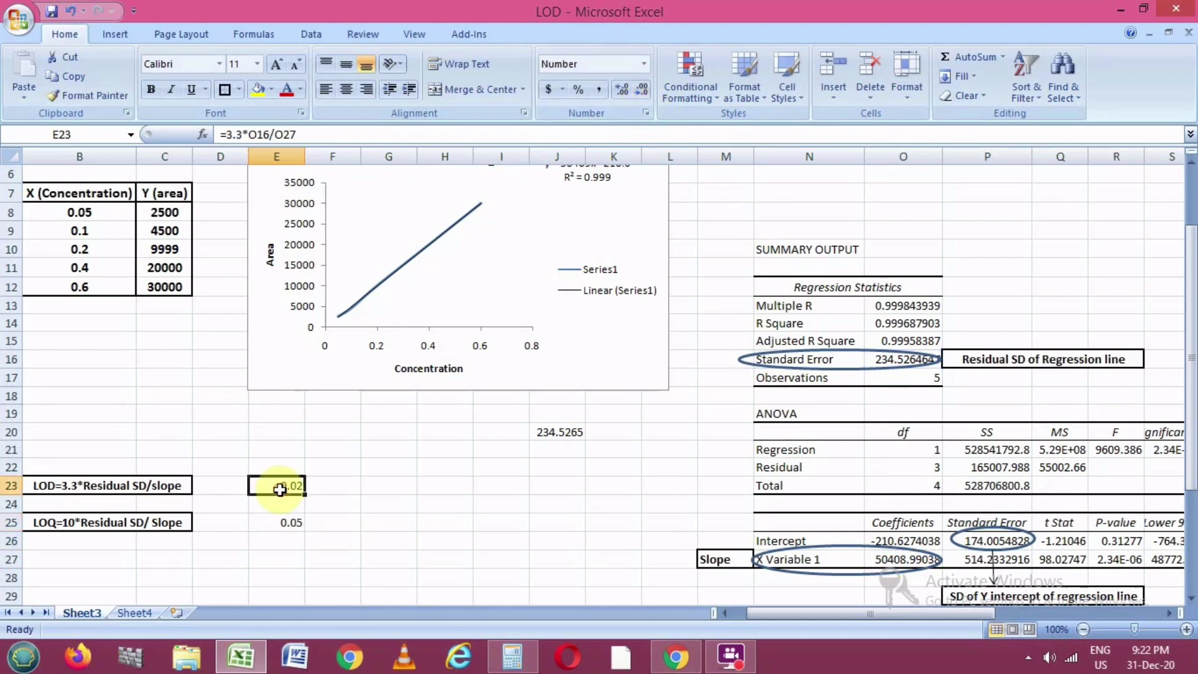
click(279, 522)
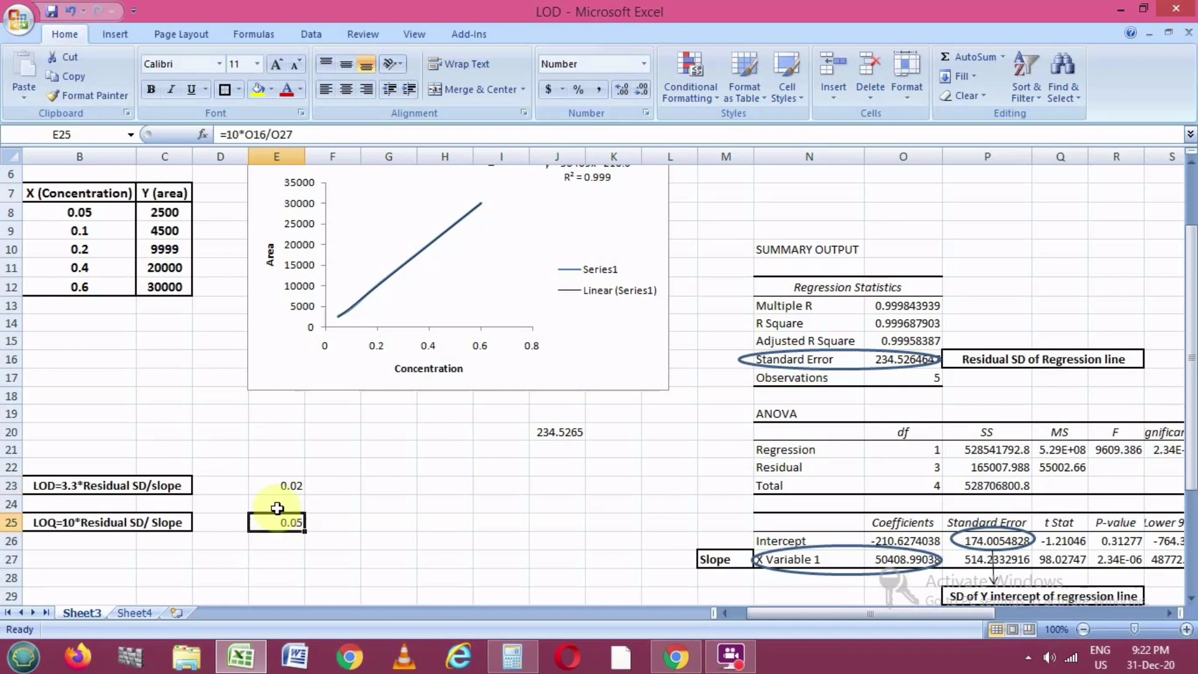
click(275, 490)
click(275, 520)
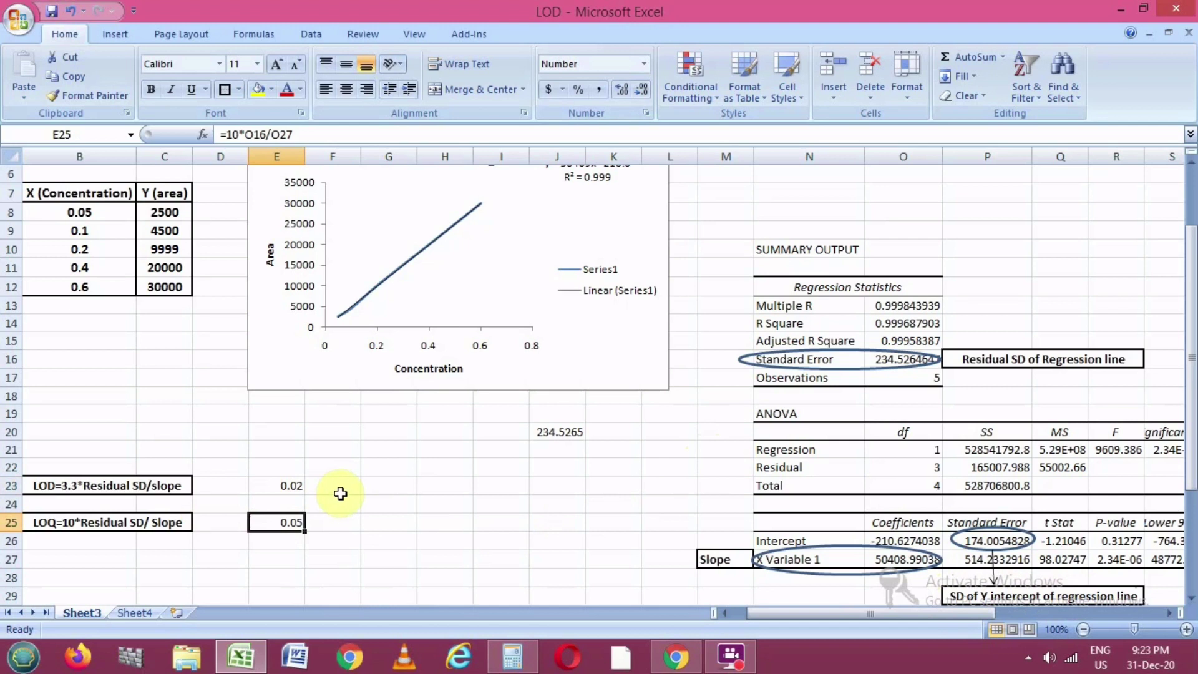
click(281, 486)
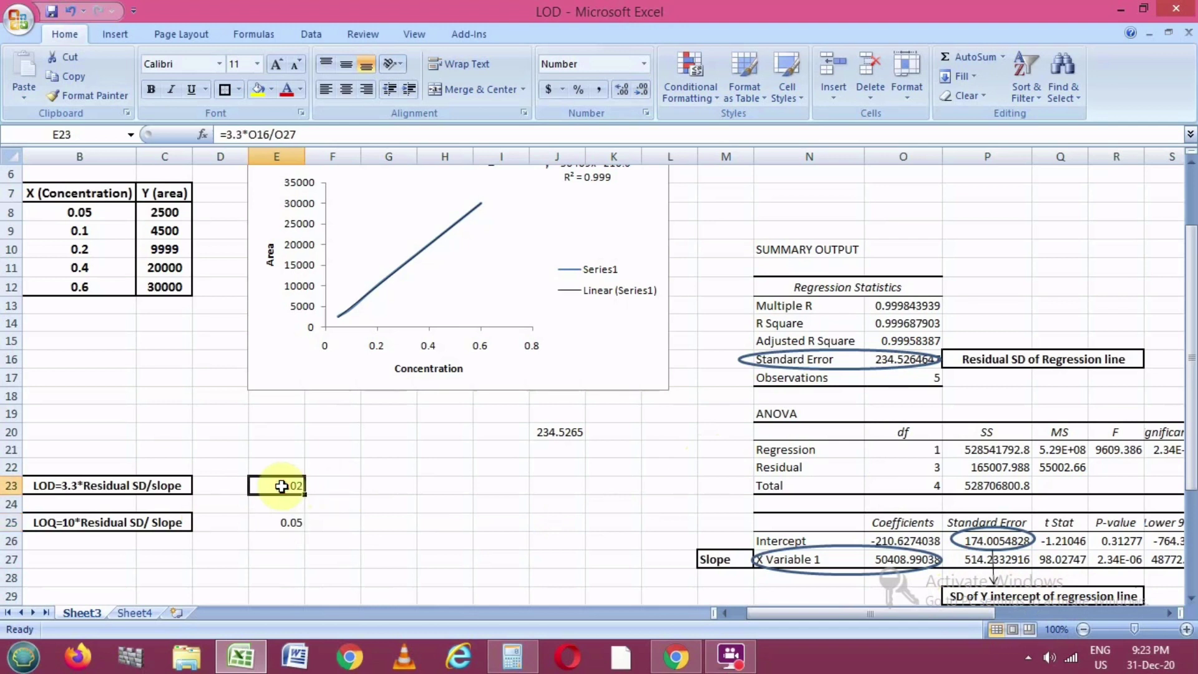
click(281, 522)
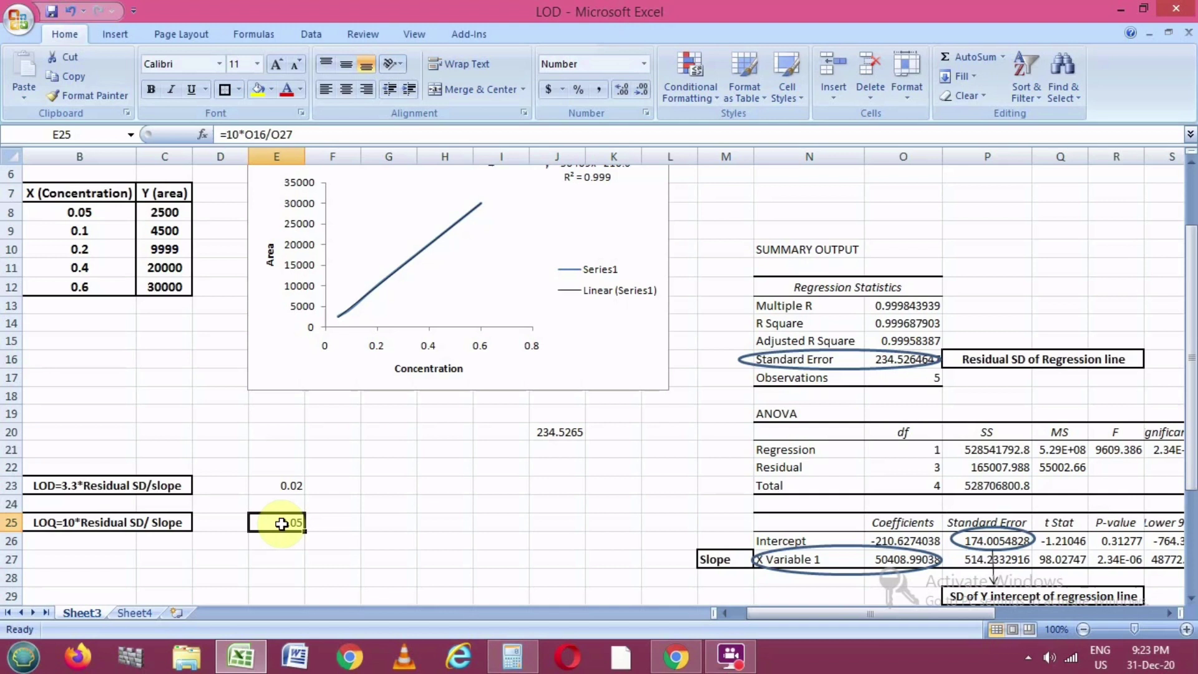
click(281, 483)
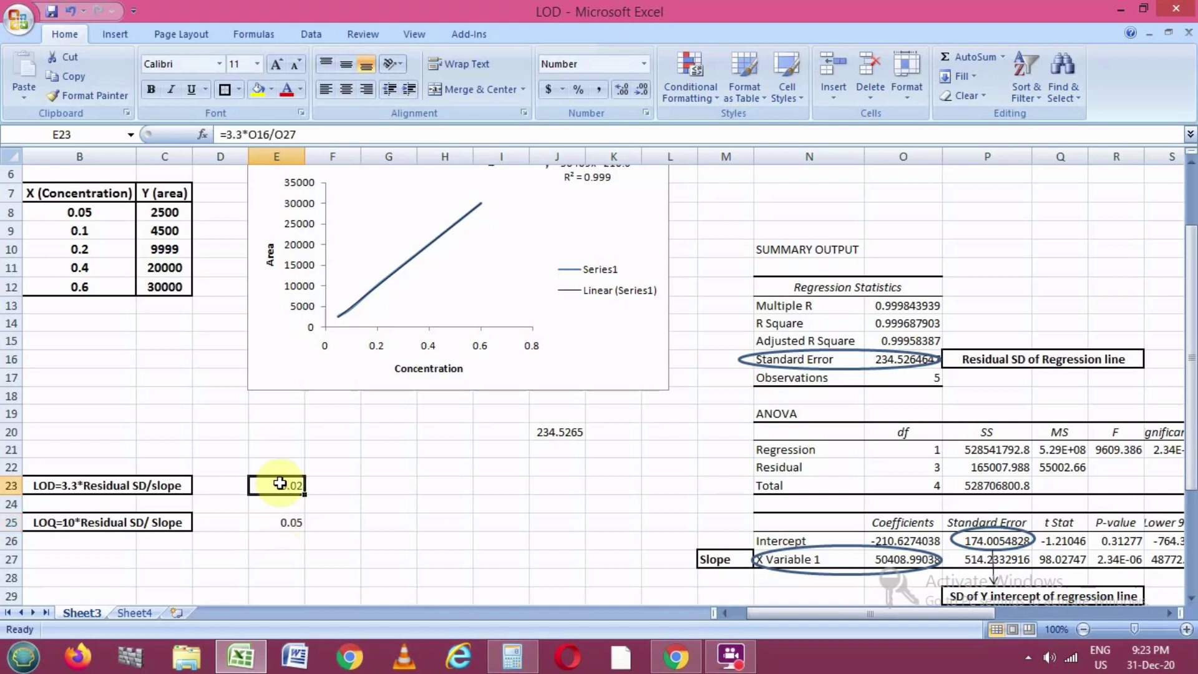
click(264, 524)
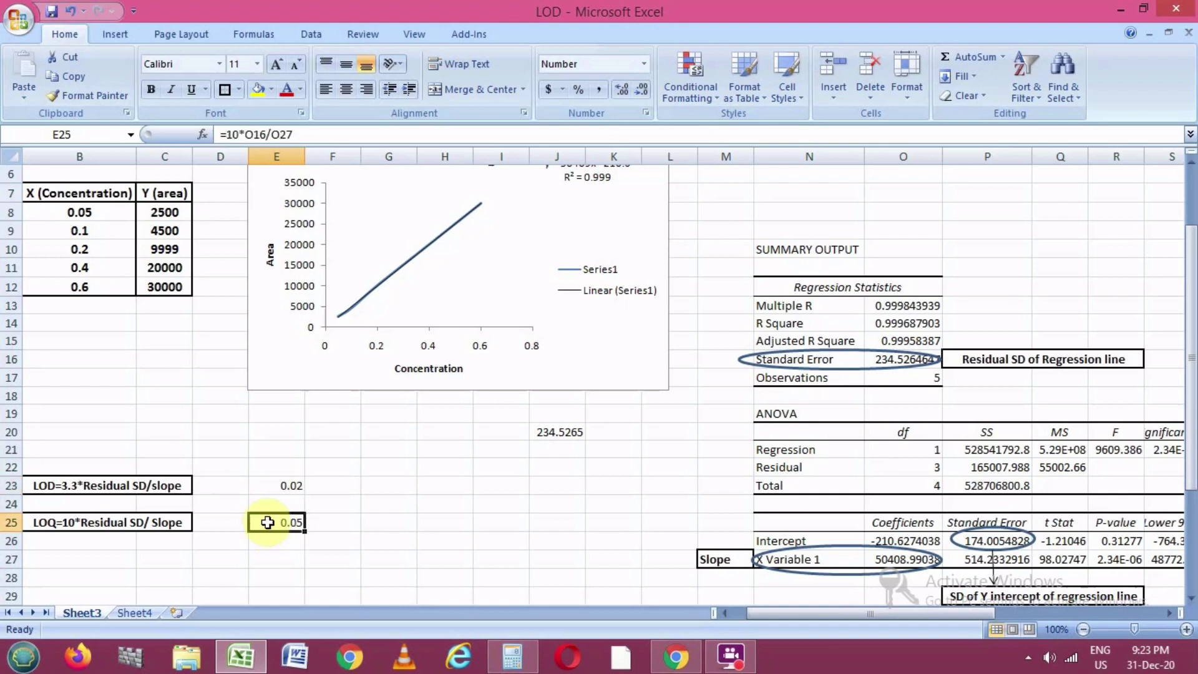